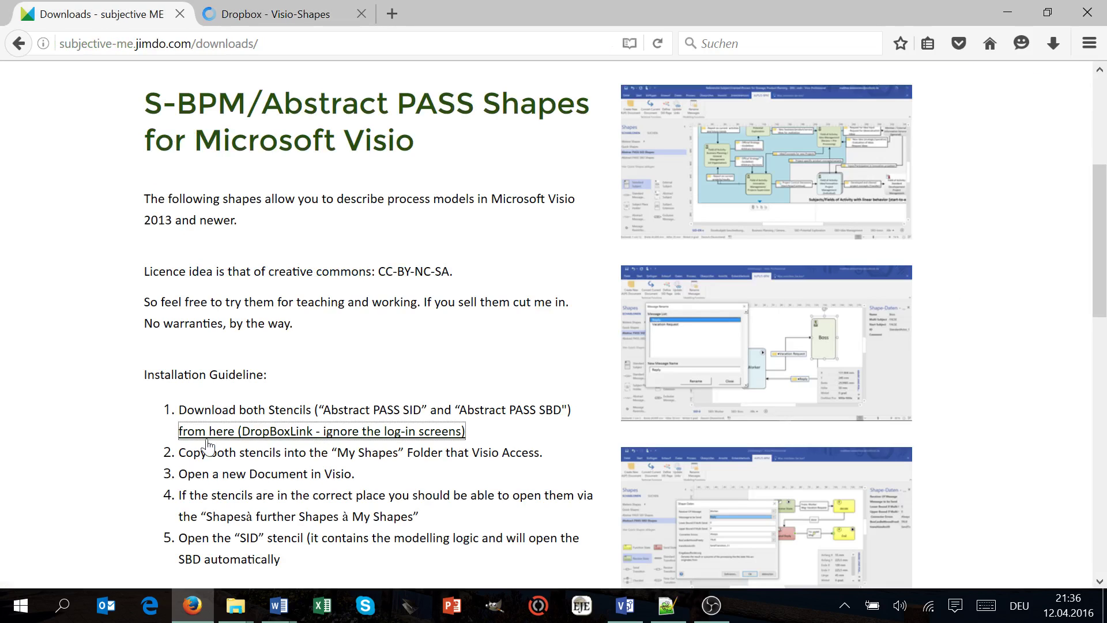
click(258, 16)
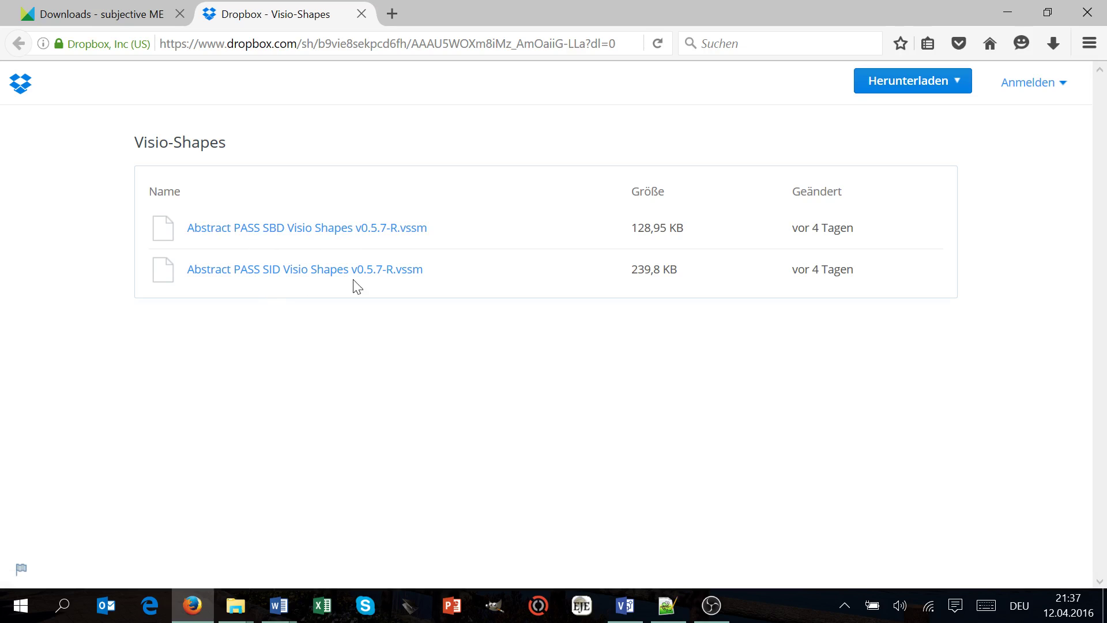
drag(632, 273, 695, 285)
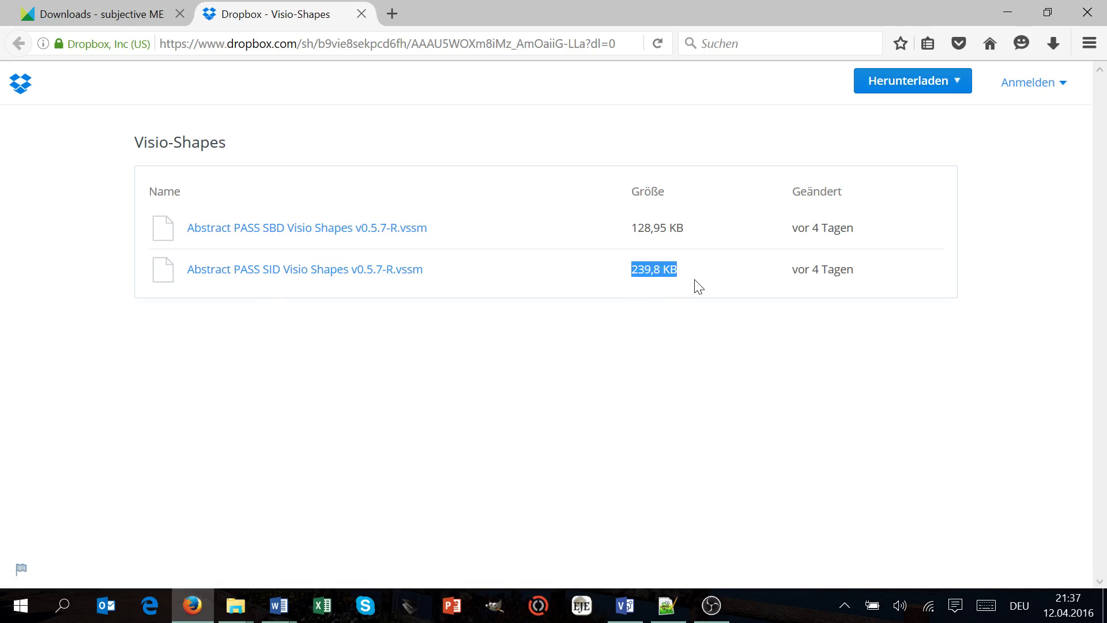
click(615, 310)
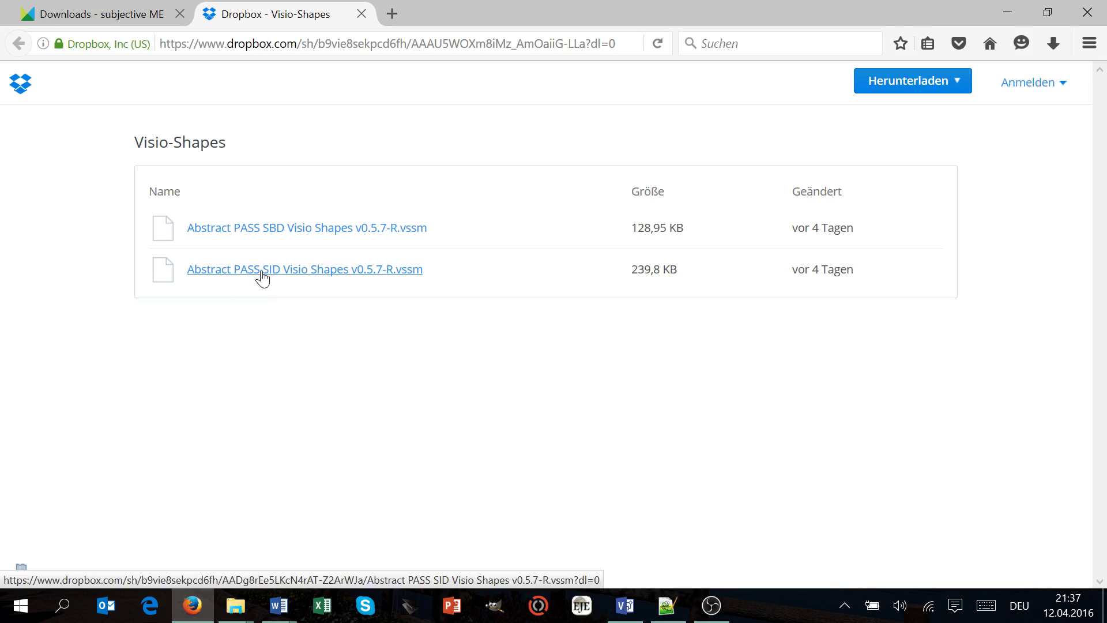
- Download the Abstract PASS SID Visio stencil (.vssm) from Dropbox, saving it to disk
click(258, 275)
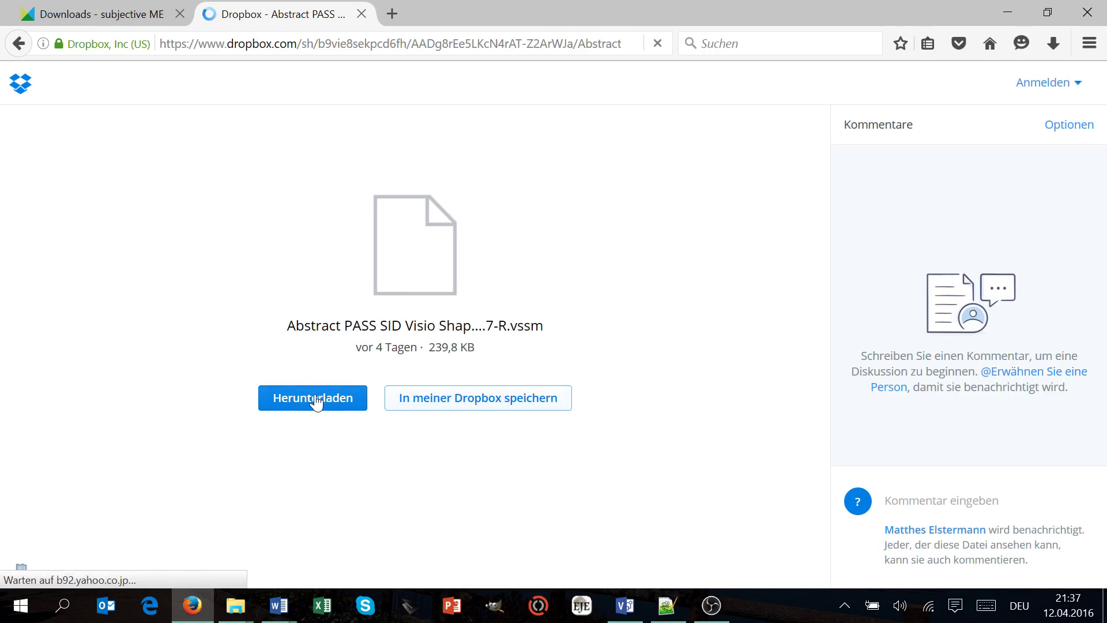
click(317, 401)
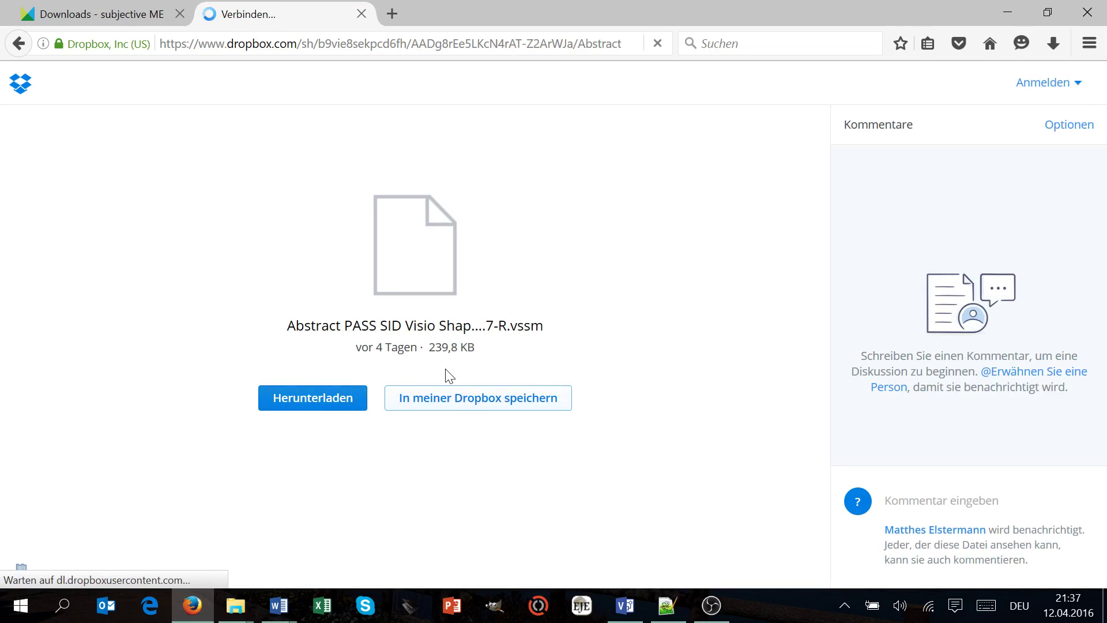
click(621, 356)
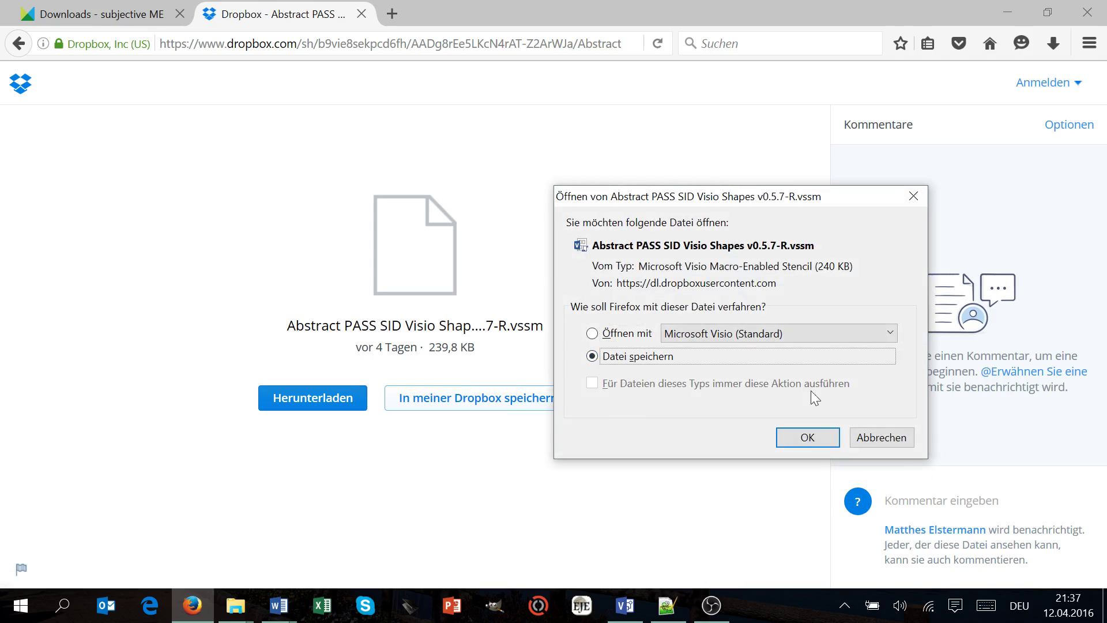
click(807, 437)
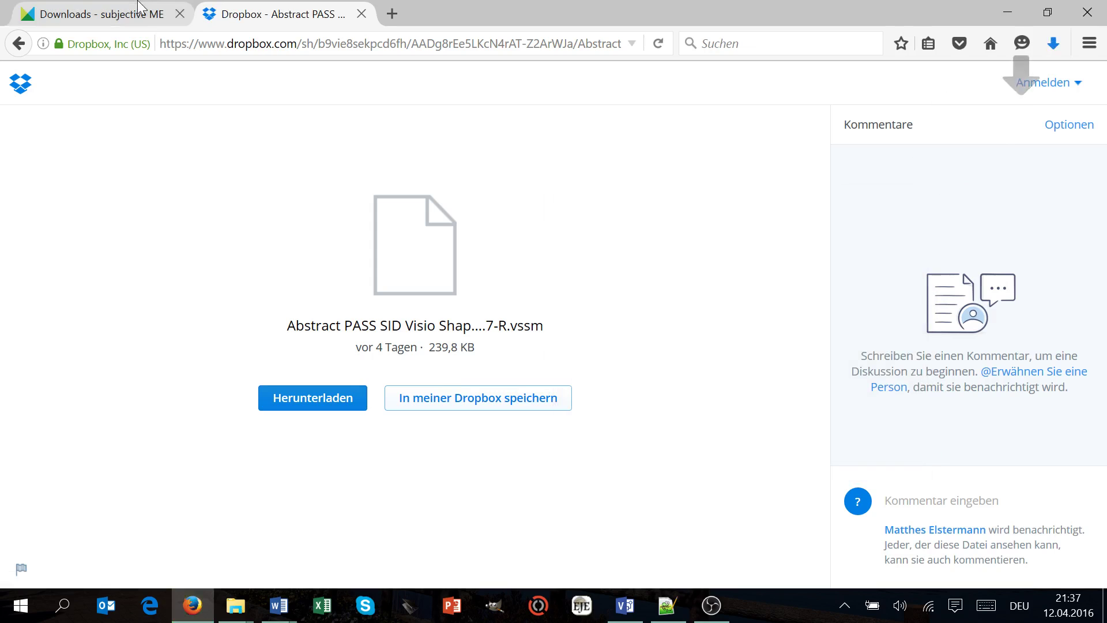
click(19, 50)
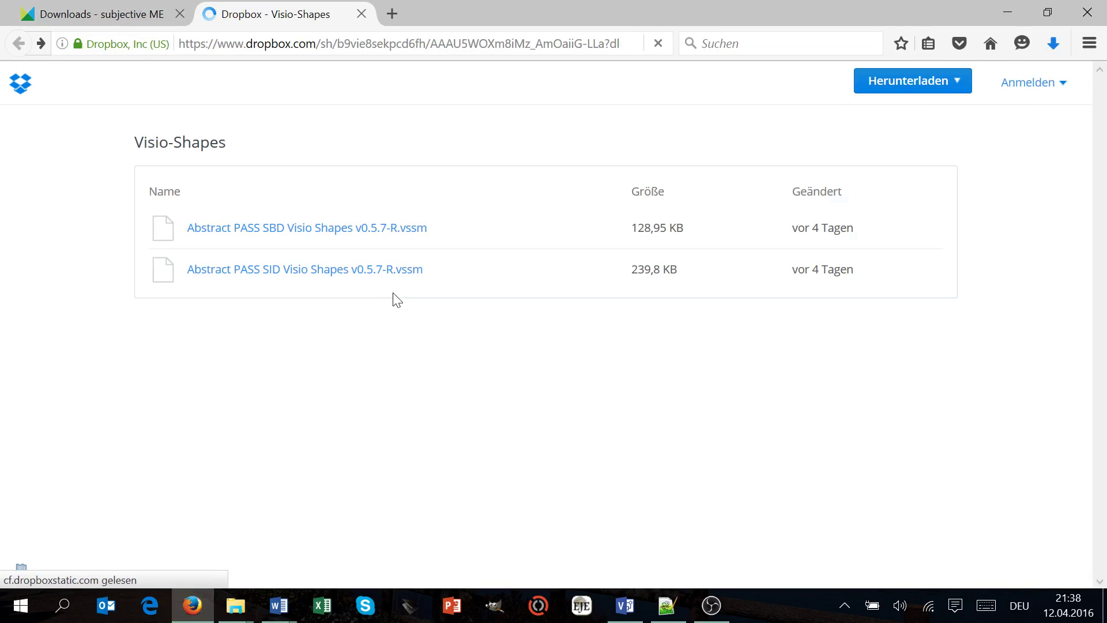
- Attempt the SBD stencil download, cancelling it and dismissing the Dropbox sign-up prompt
click(289, 231)
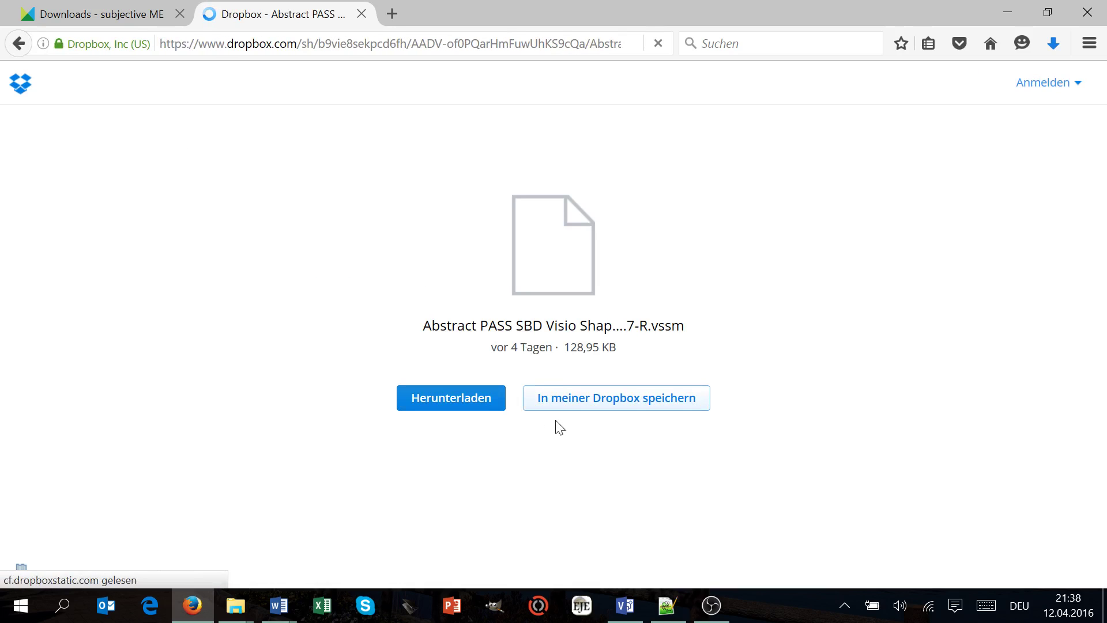
click(324, 398)
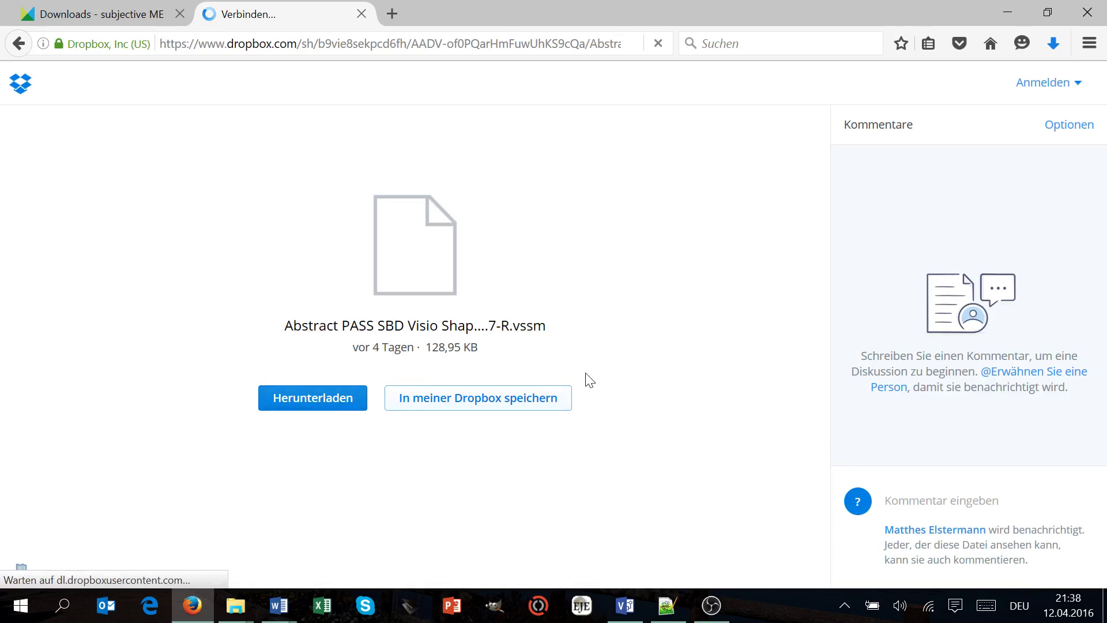
click(669, 354)
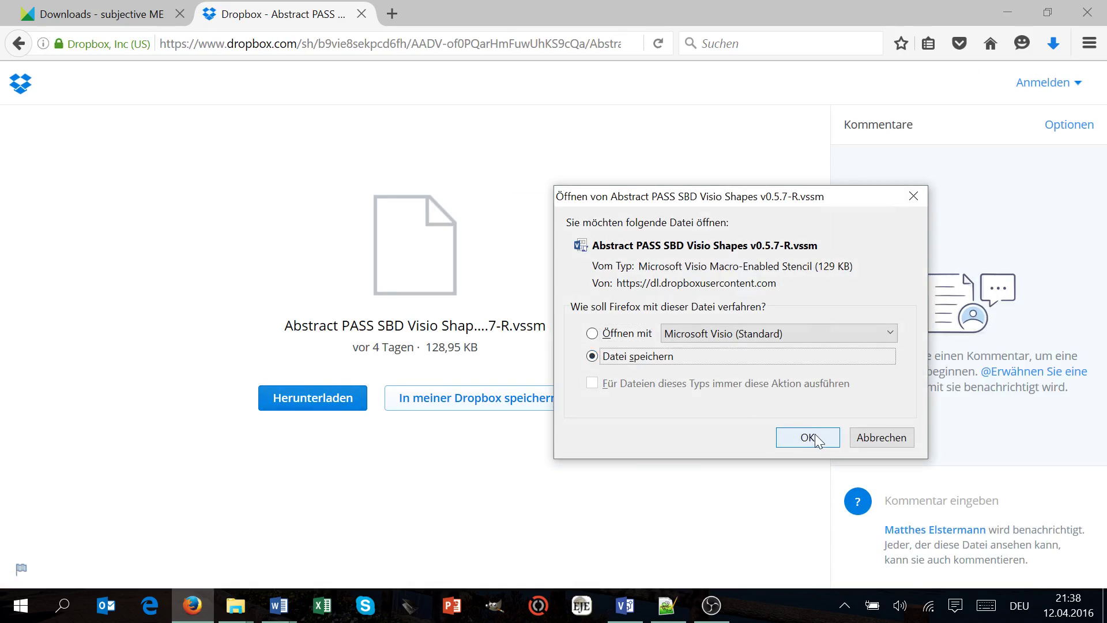
click(883, 437)
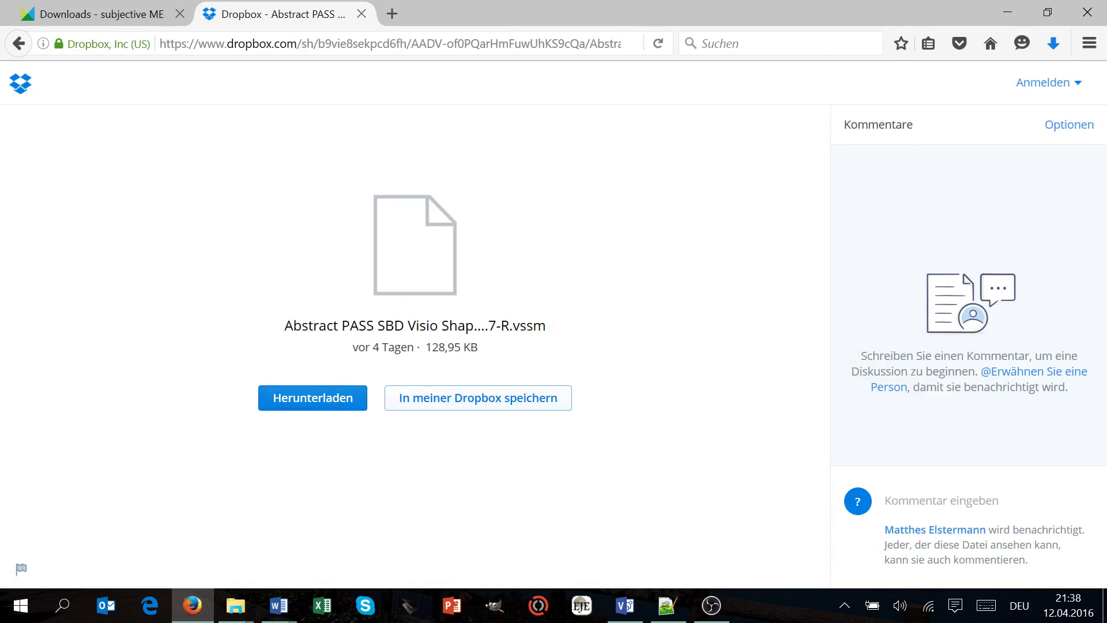
click(413, 403)
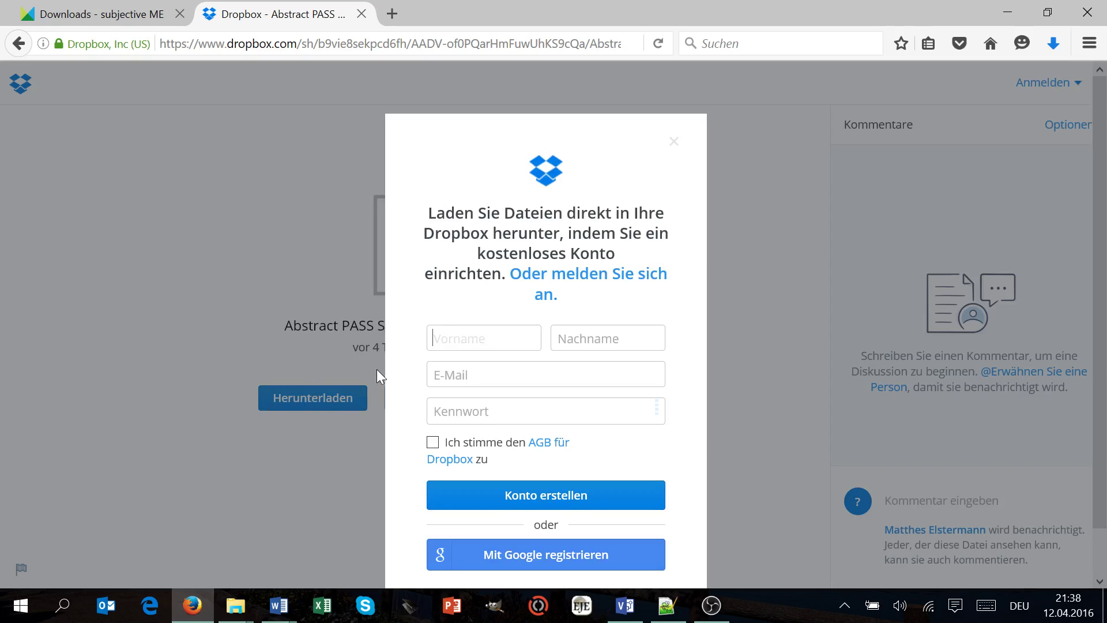
mouse_move(426, 213)
mouse_down()
mouse_move(588, 272)
mouse_move(628, 309)
mouse_up()
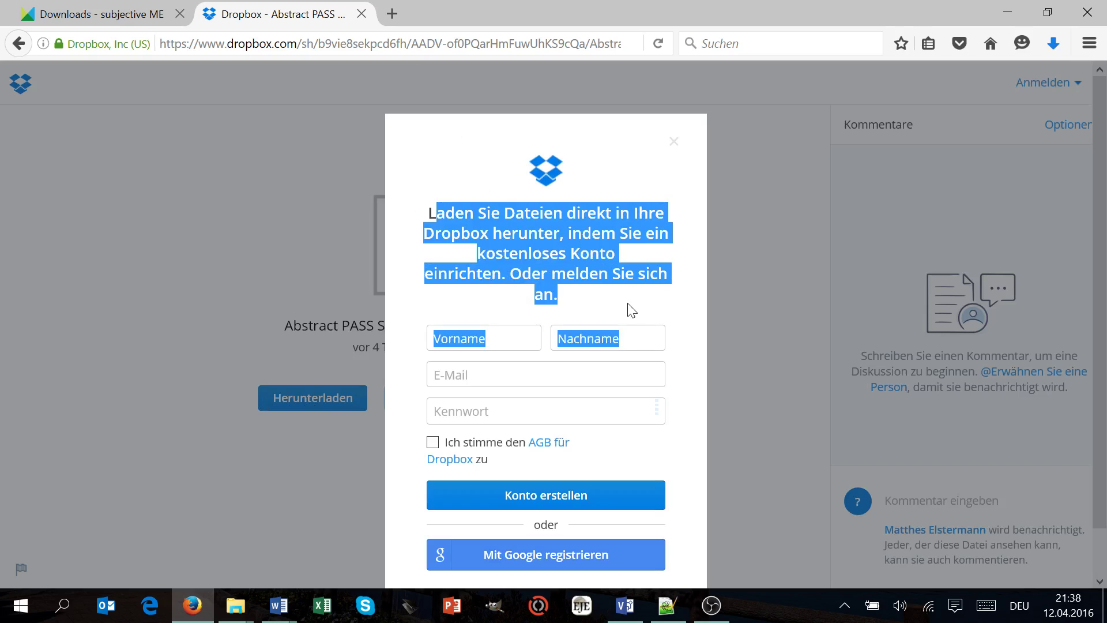
click(627, 306)
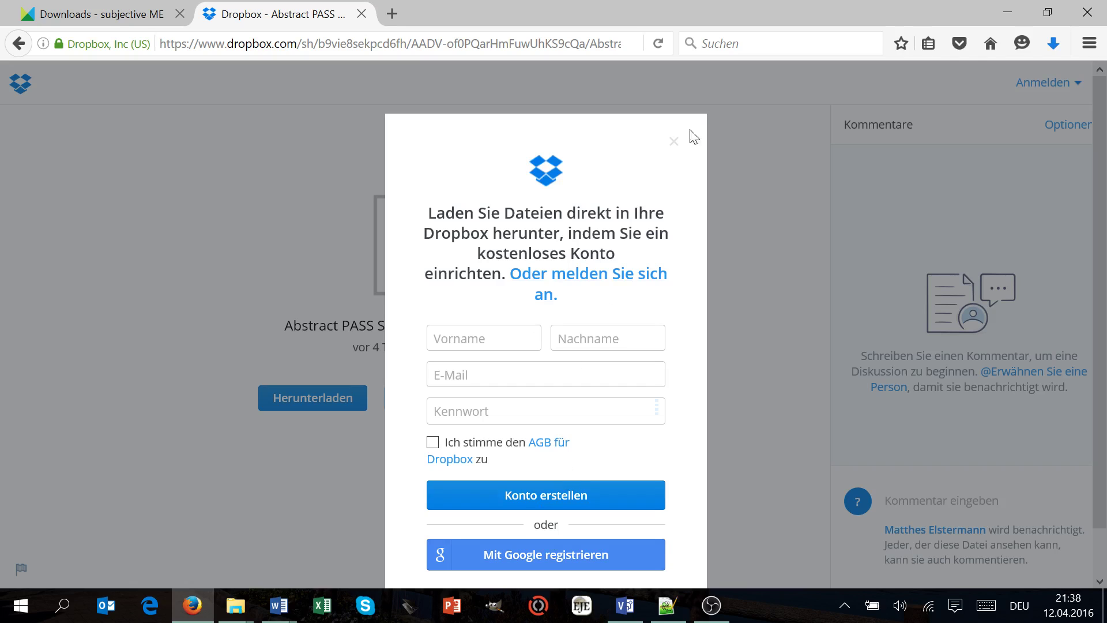
click(674, 140)
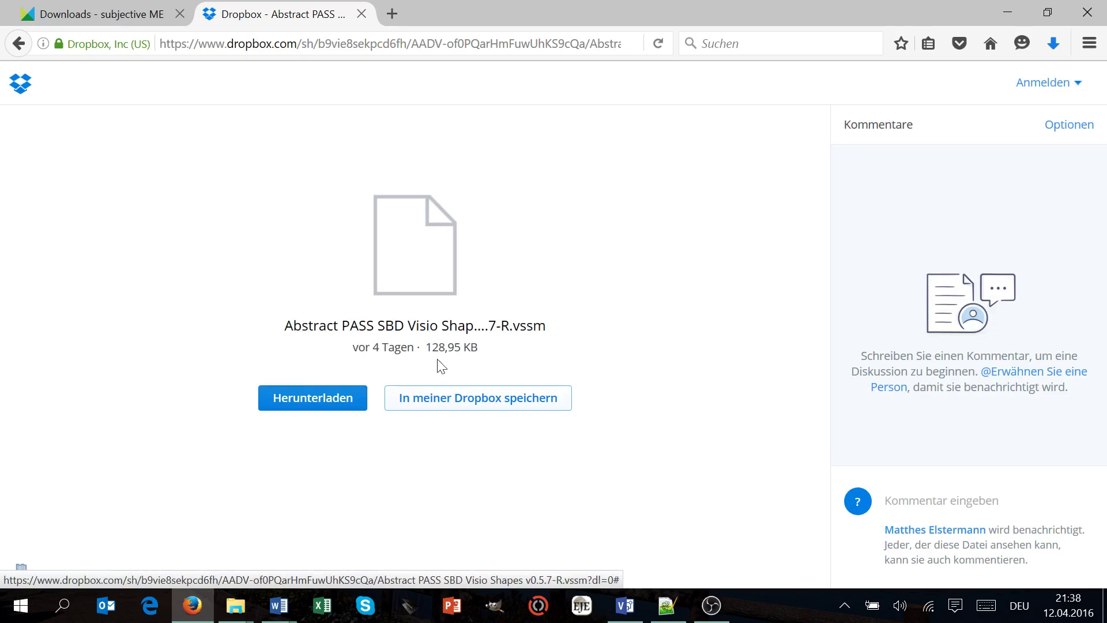
- Download the Abstract PASS SBD Visio stencil from Dropbox, saving it to disk
click(312, 395)
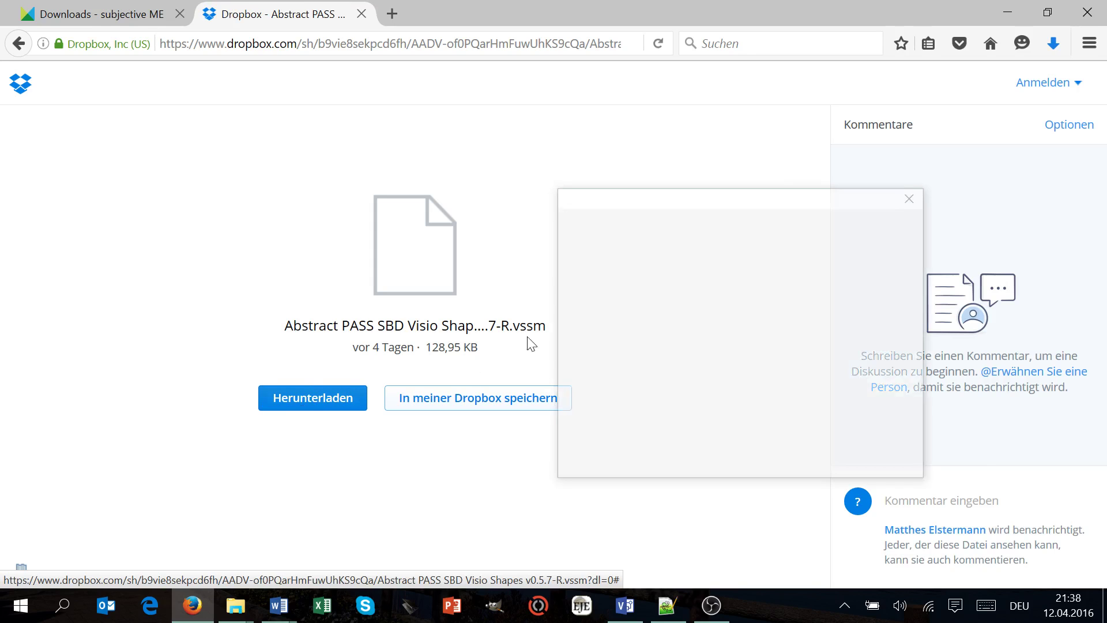
click(663, 356)
click(796, 436)
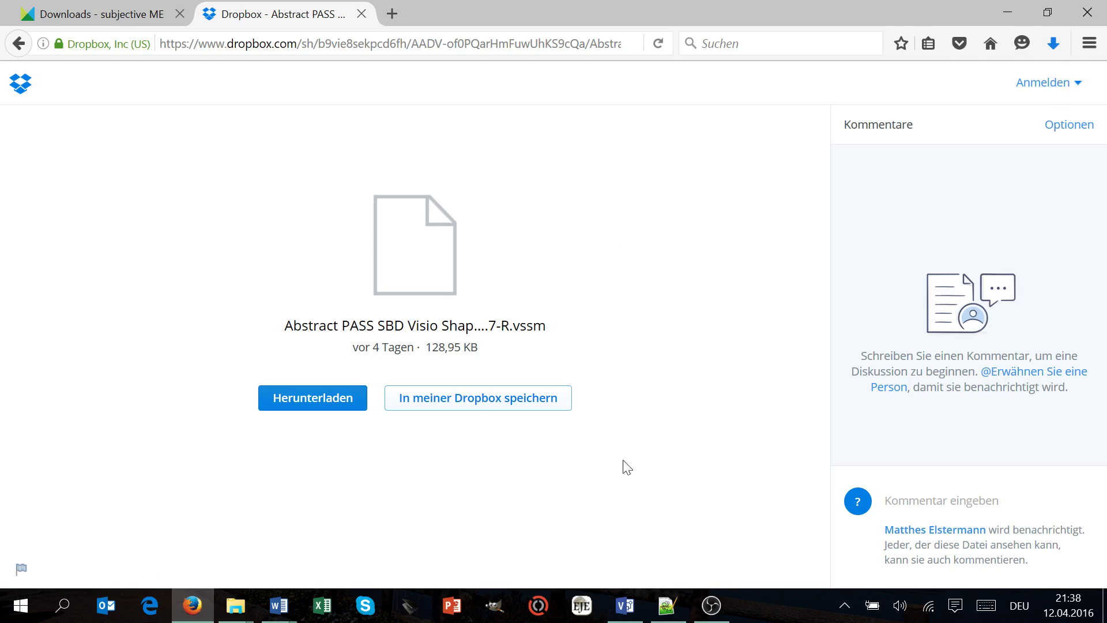
- Close the open Visio window and show the downloaded stencils' folder from the browser's download list
click(624, 597)
drag(623, 580, 614, 570)
click(614, 569)
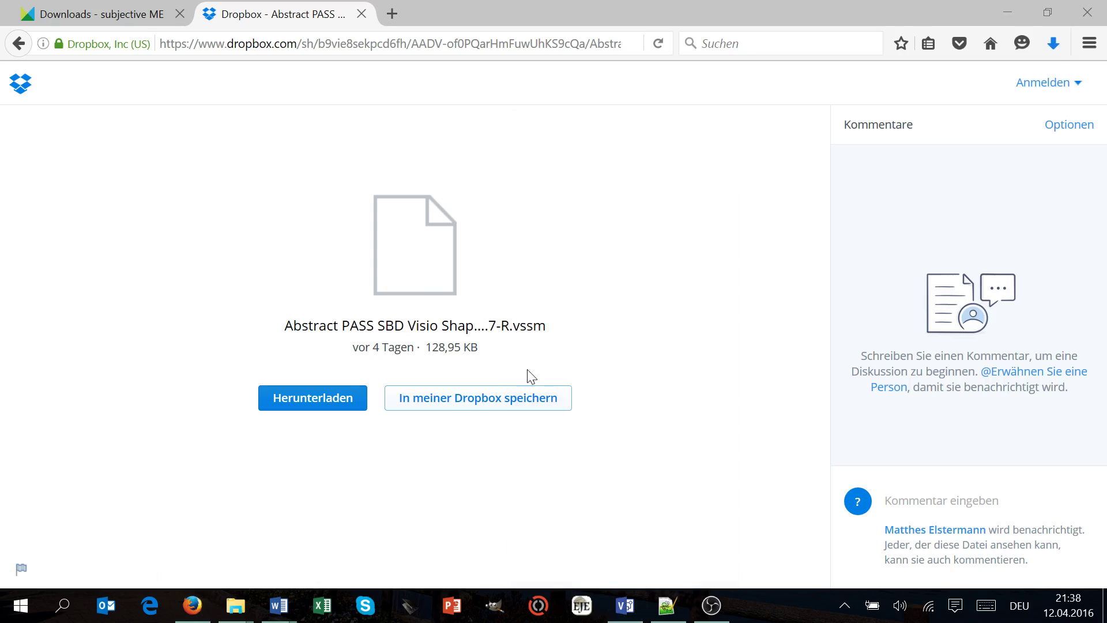
right_click(1056, 39)
click(1054, 33)
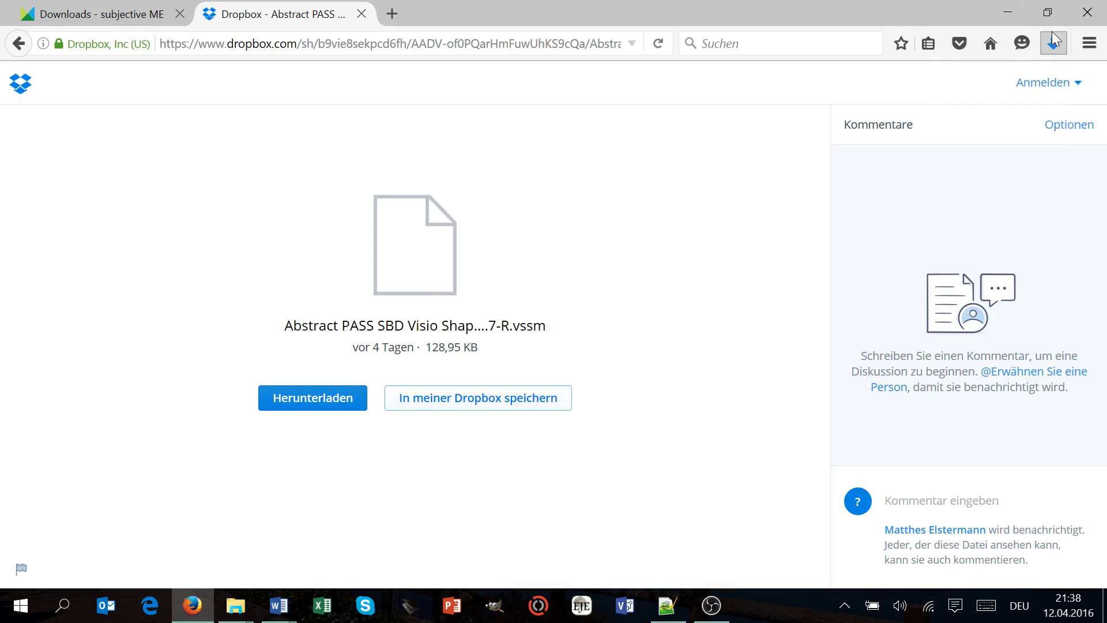
right_click(961, 104)
click(980, 136)
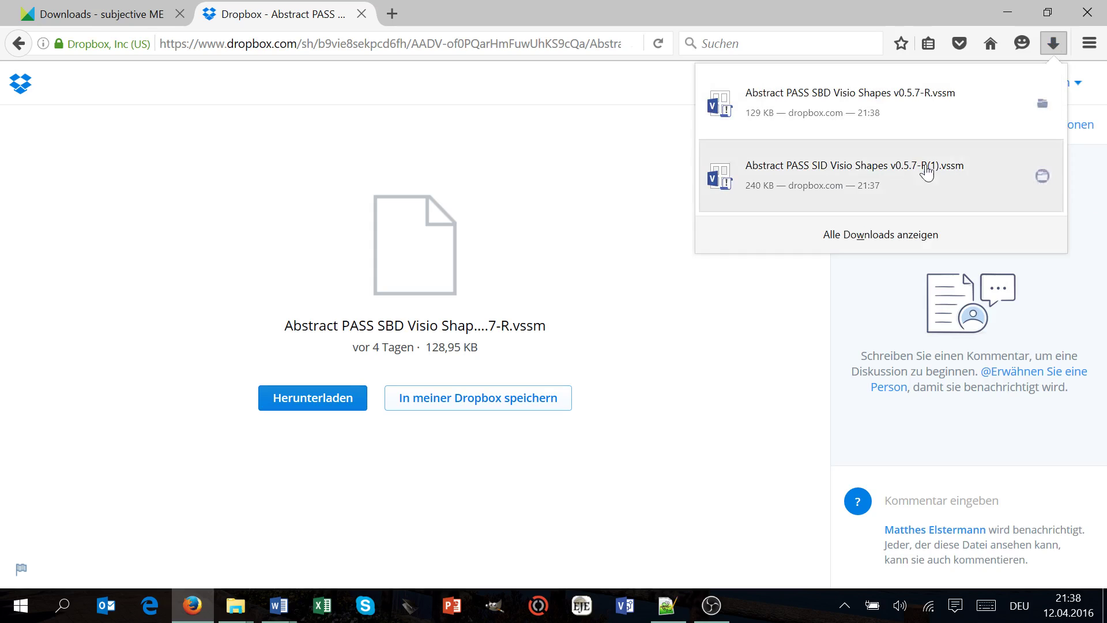
right_click(765, 120)
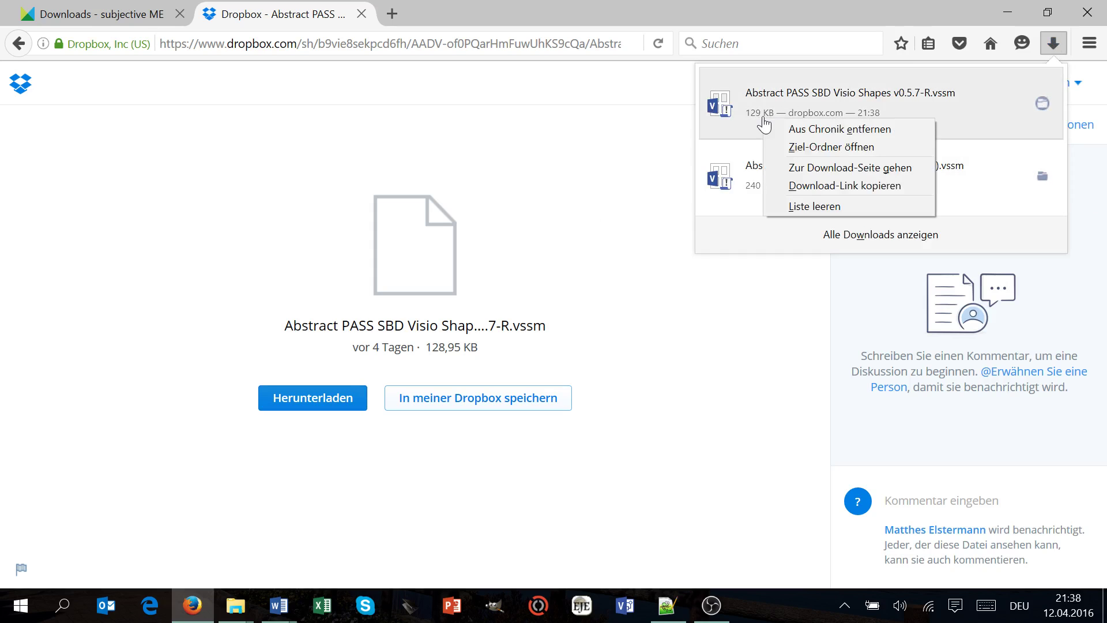
click(816, 149)
- Delete the duplicate SID stencil copy in Downloads, single out the SID file and launch Visio
click(337, 230)
click(426, 141)
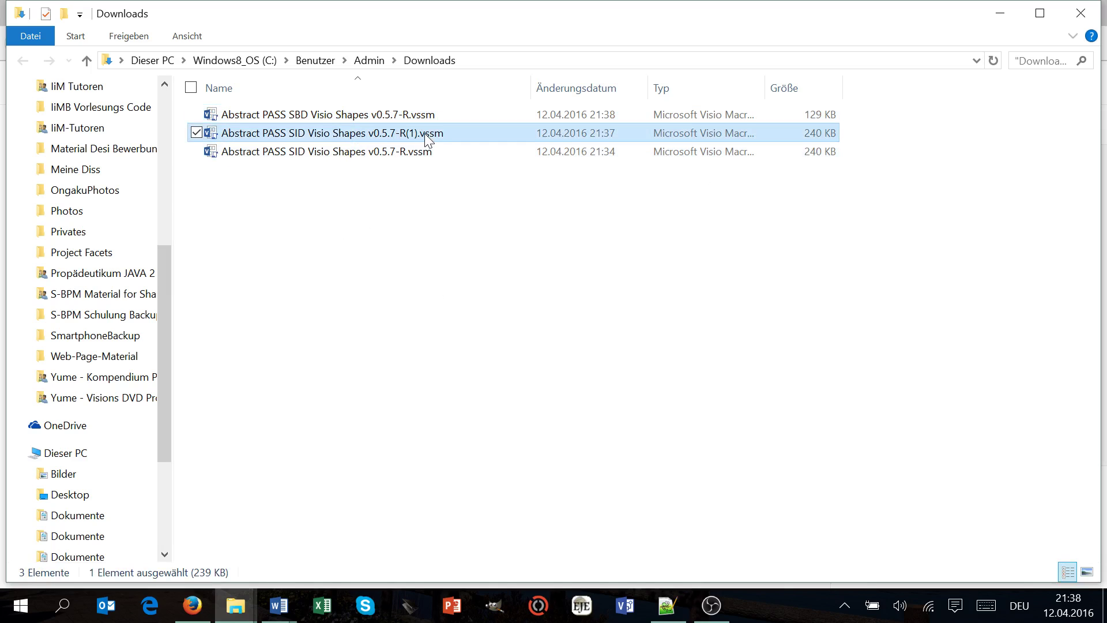
key(Delete)
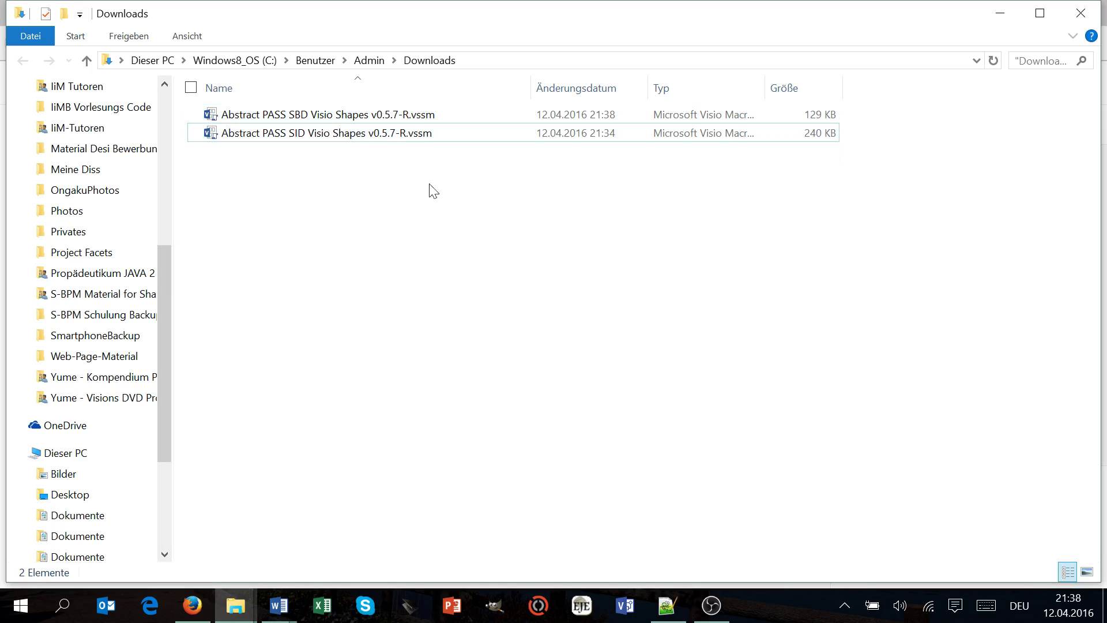
drag(473, 239, 280, 135)
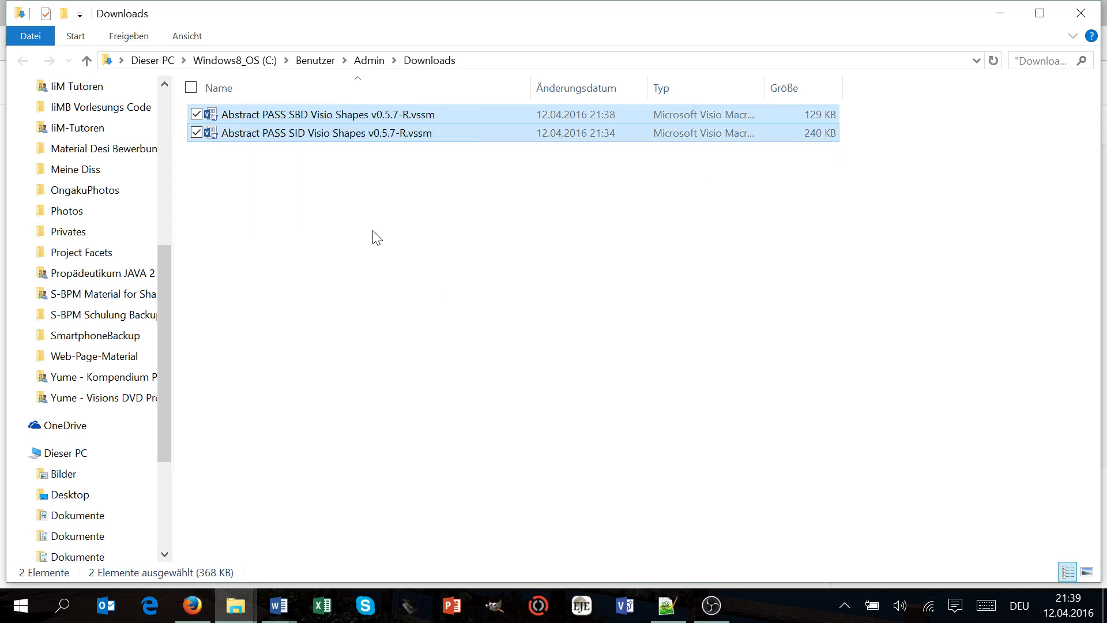
click(370, 212)
click(329, 135)
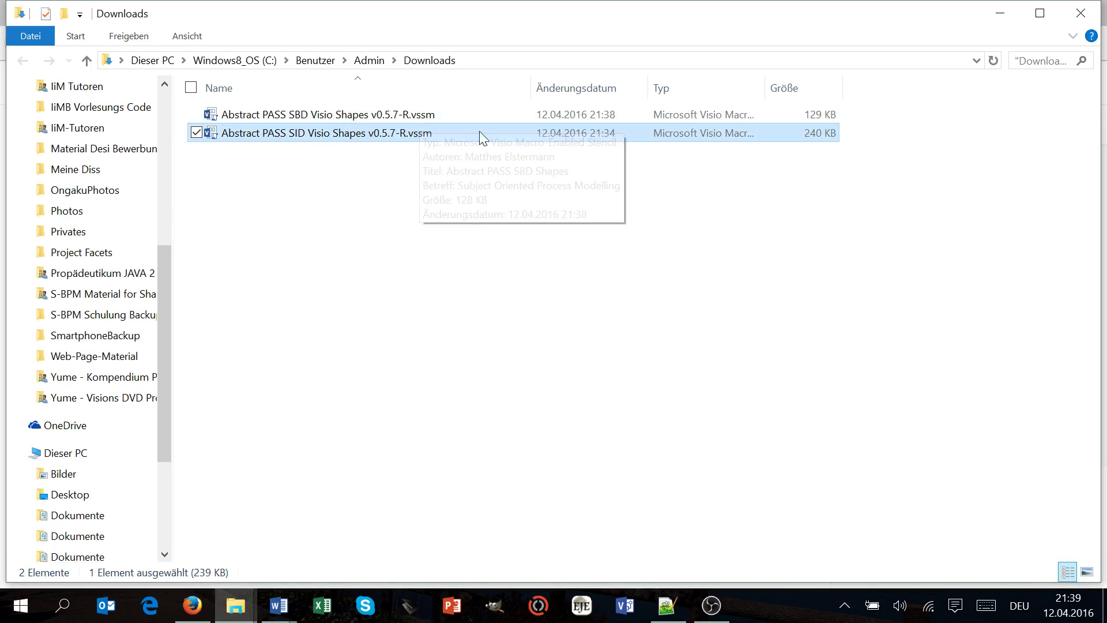
click(627, 605)
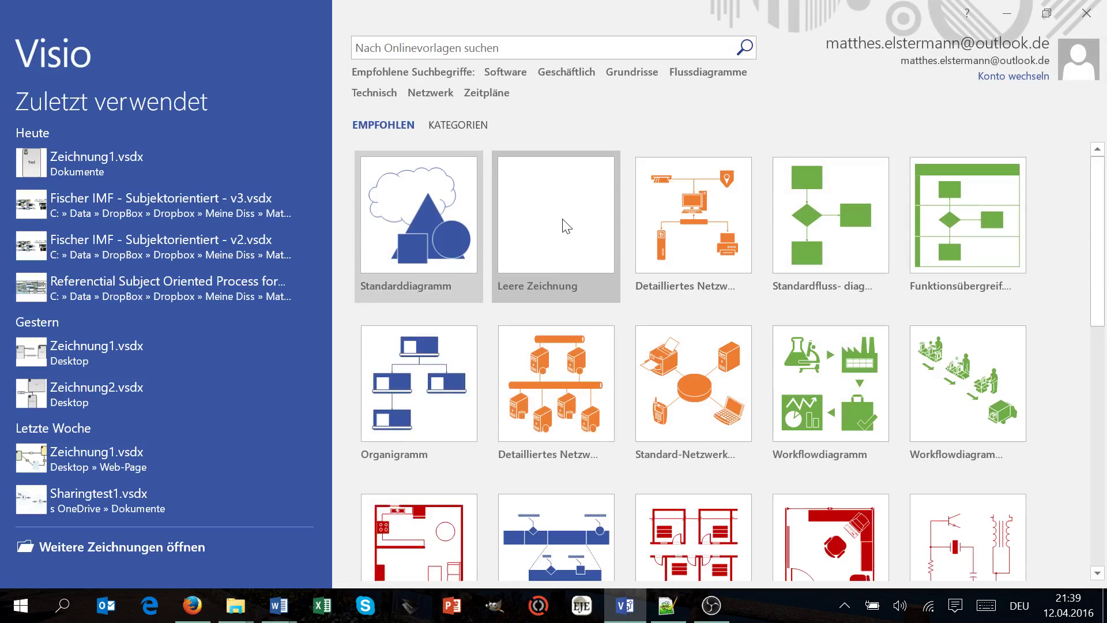
- Start a new blank drawing (Leere Zeichnung) in Visio
click(558, 208)
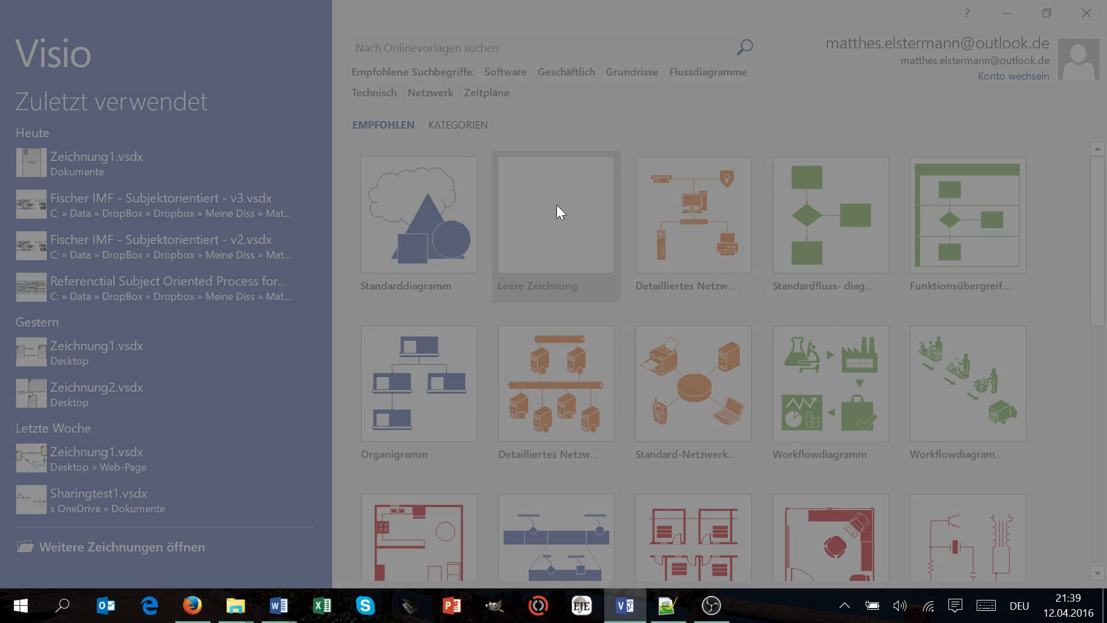
click(423, 298)
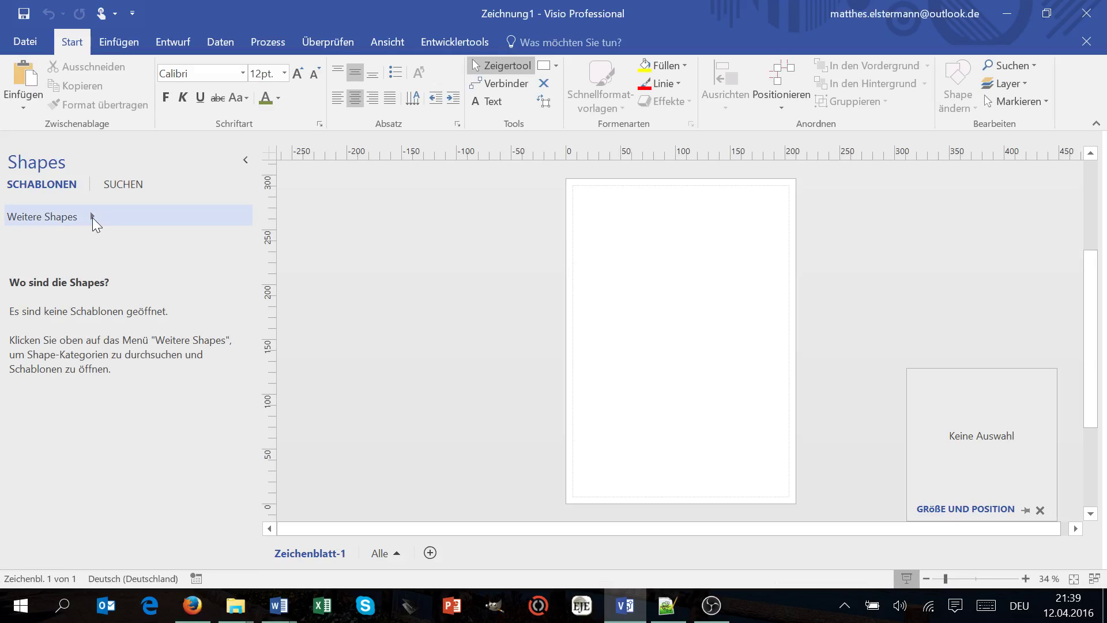
- From Weitere Shapes > Meine Shapes, organise My Shapes to show the folder in File Explorer
click(89, 214)
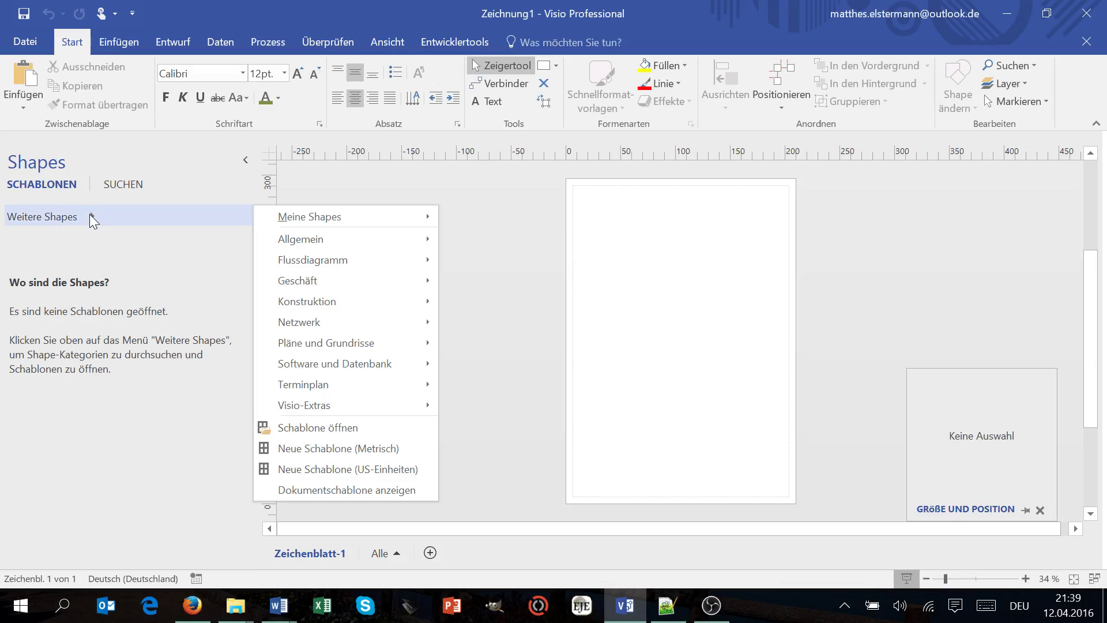
click(93, 264)
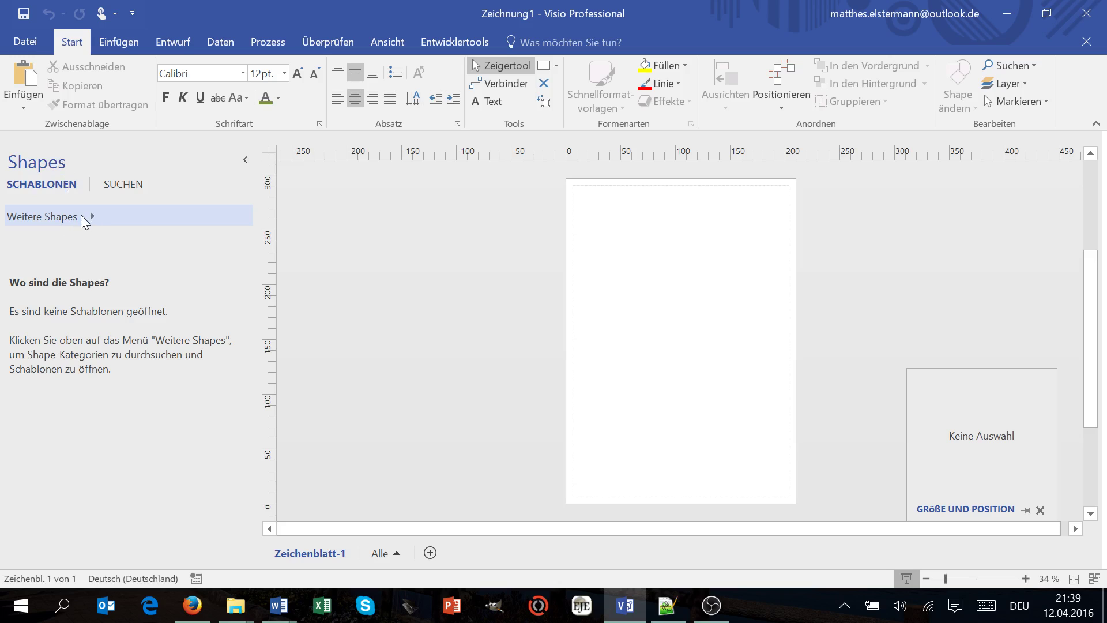
click(83, 221)
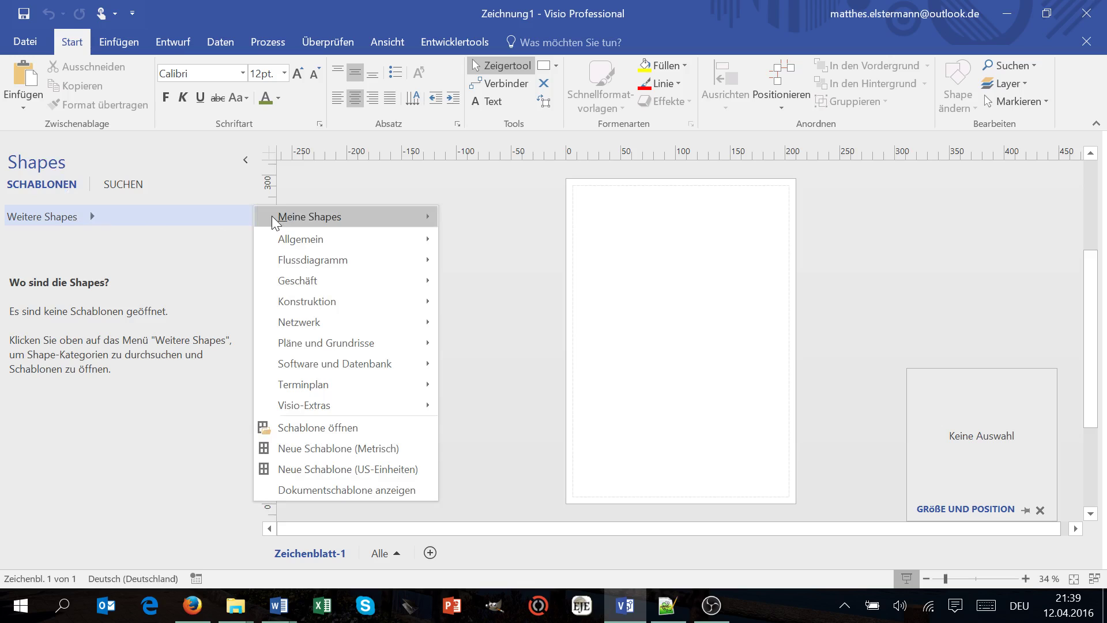
click(45, 214)
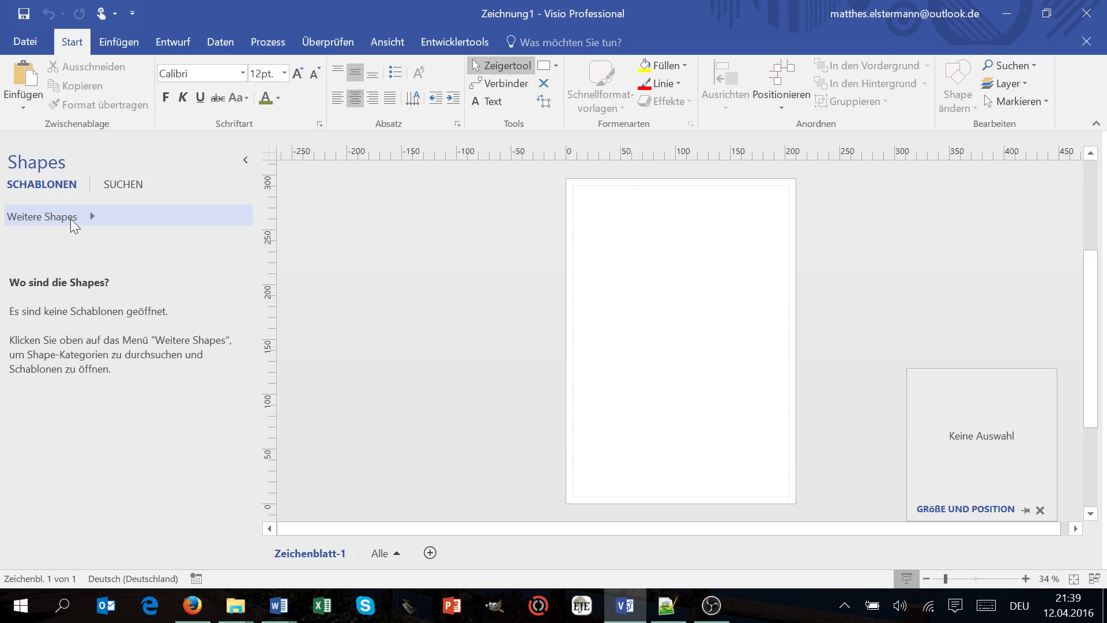
click(74, 220)
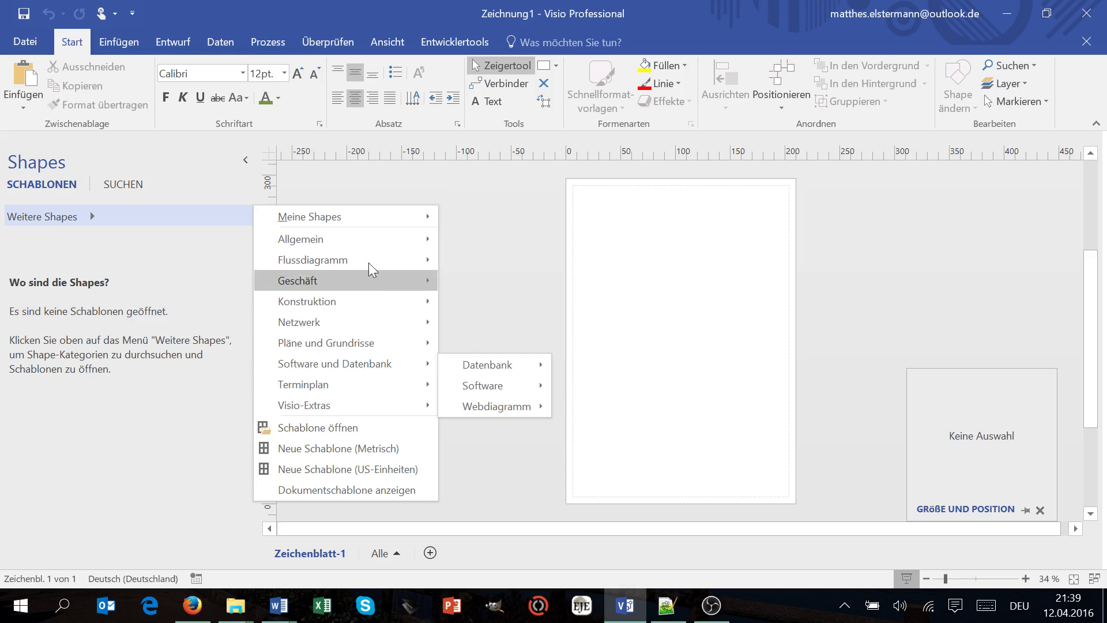
mouse_move(346, 217)
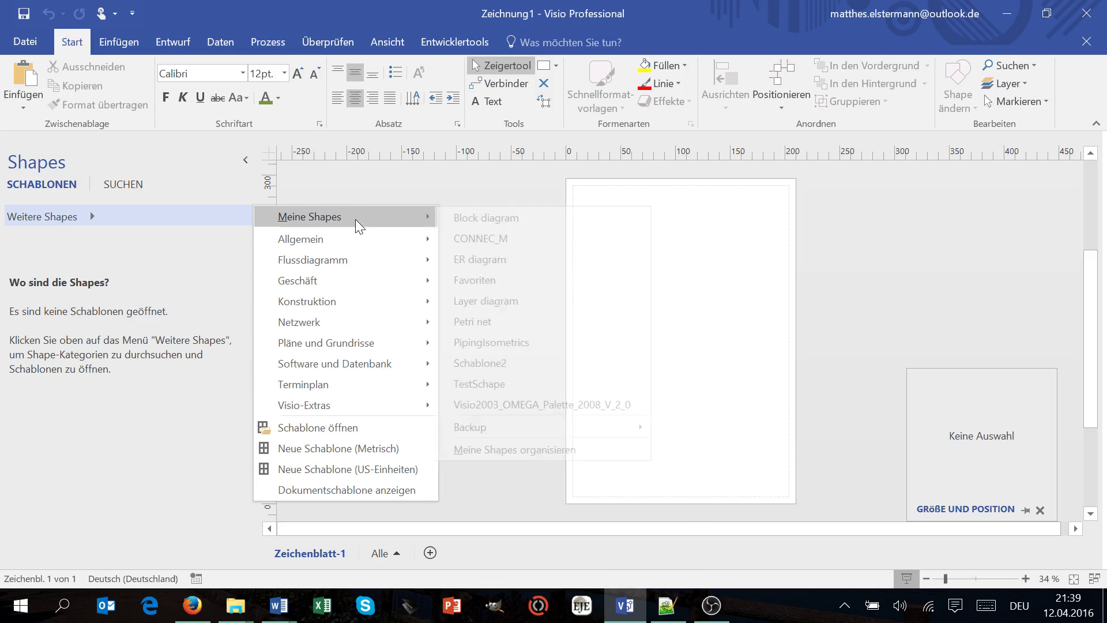
mouse_move(310, 216)
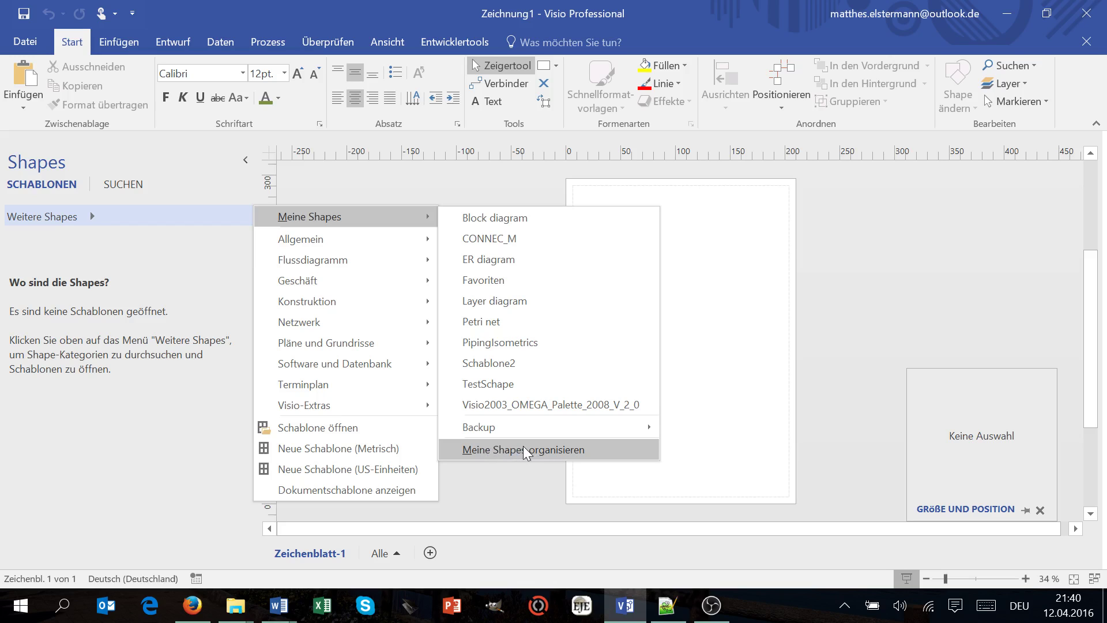
click(523, 445)
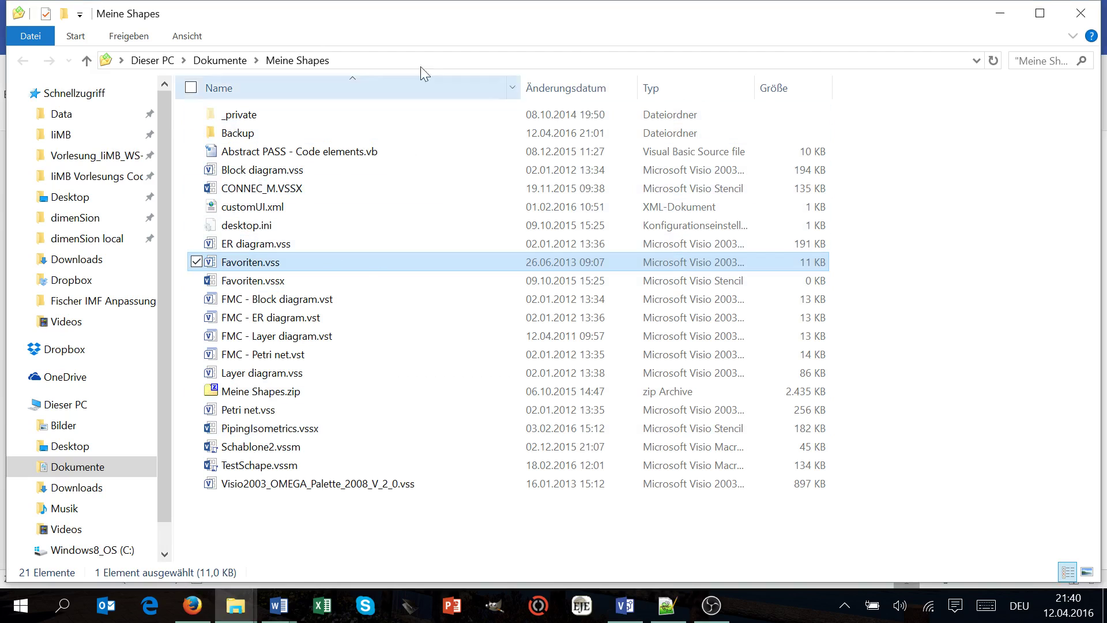
- Maximise the Meine Shapes folder window and inspect its full path in the address bar
click(1040, 13)
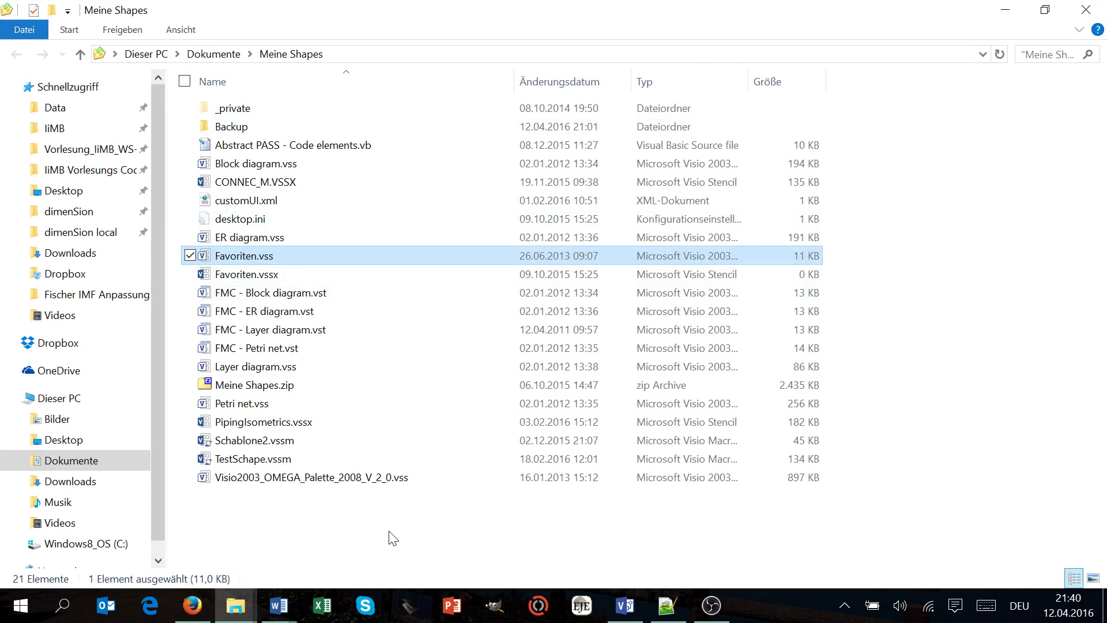
click(353, 520)
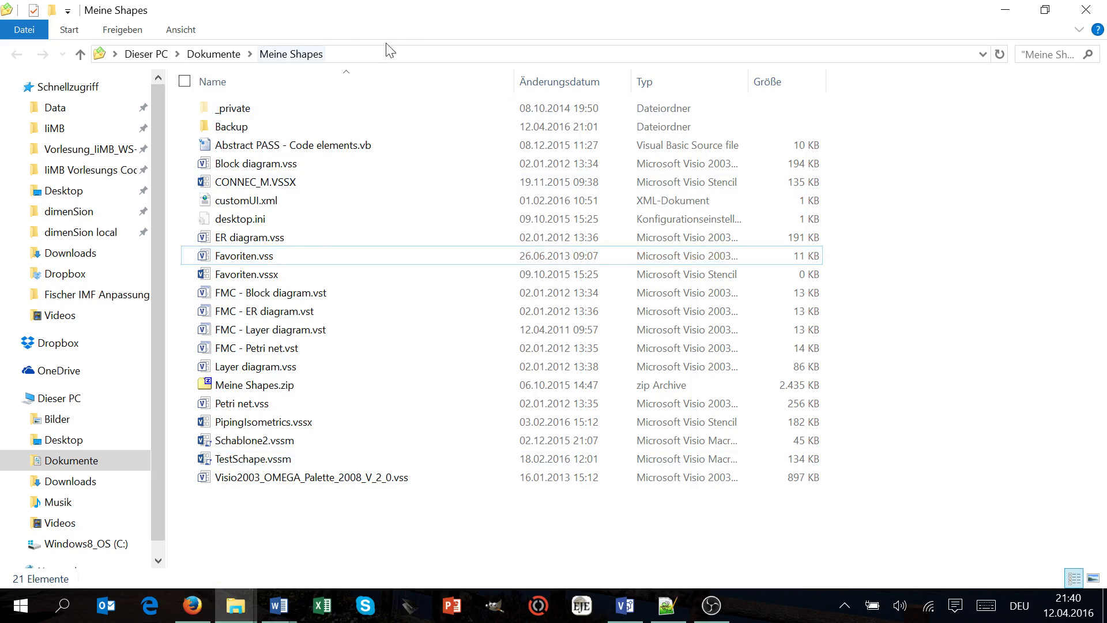
click(412, 55)
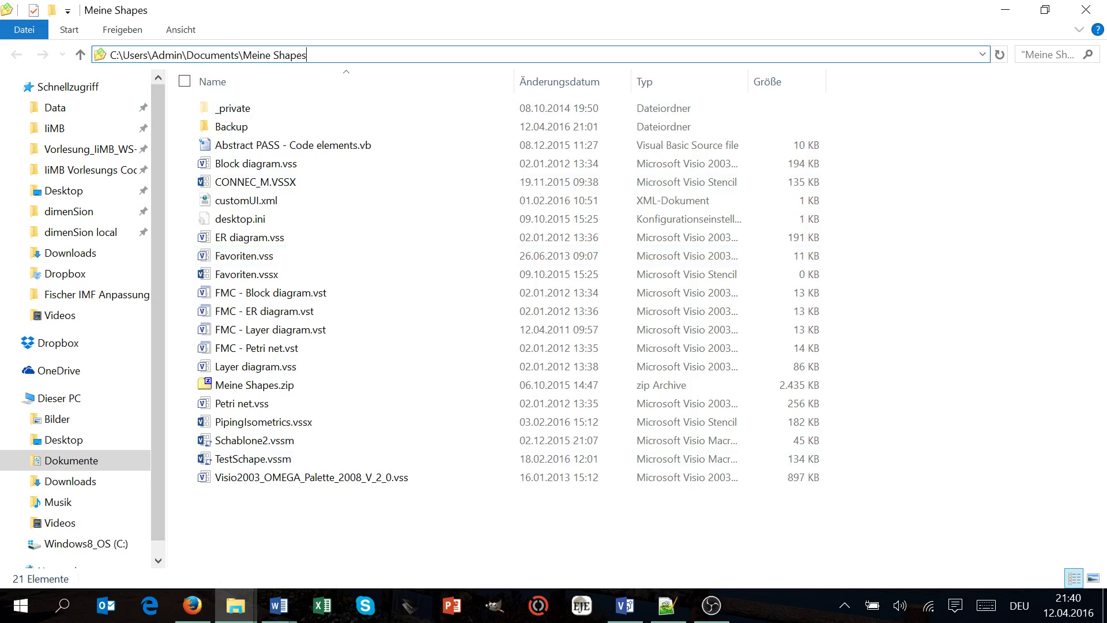
drag(251, 54, 308, 54)
click(308, 54)
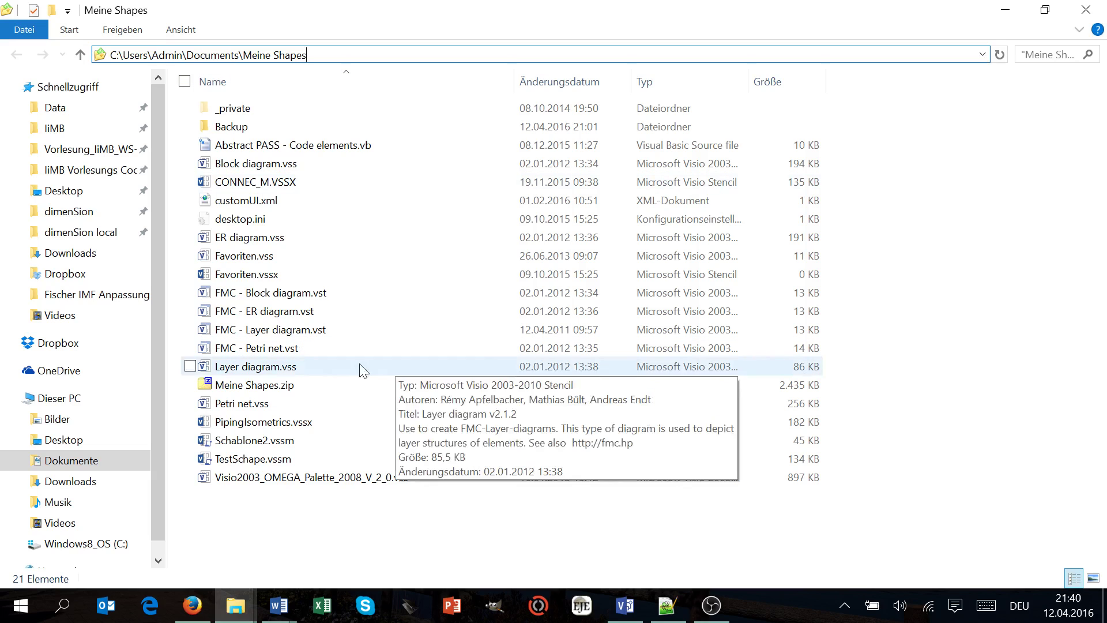
click(363, 521)
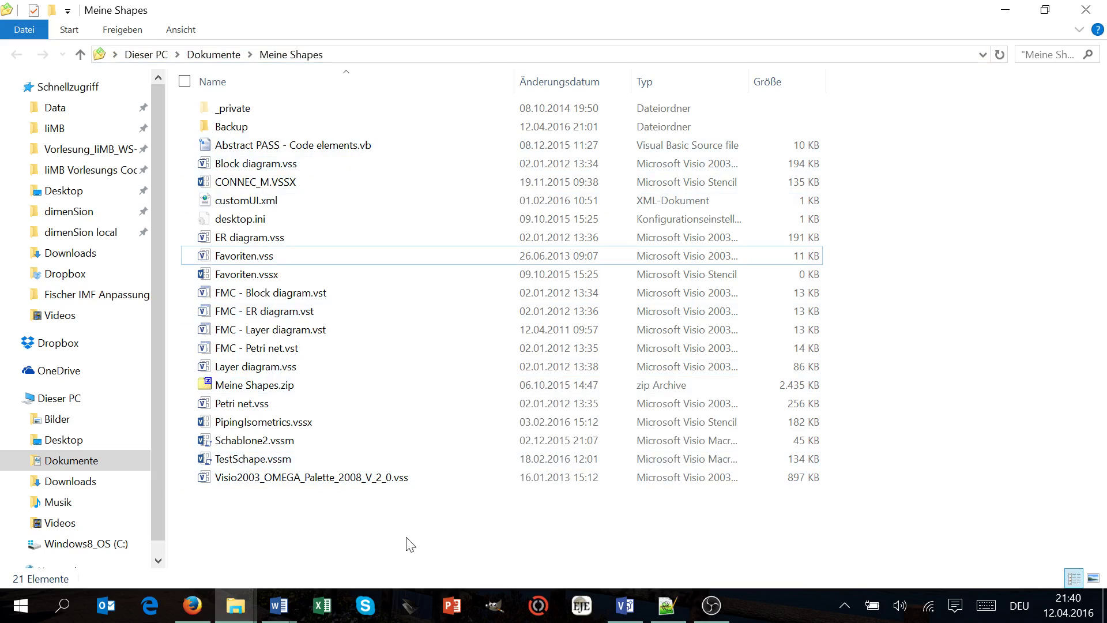
- Move both Abstract PASS SID and SBD stencils from Downloads into Meine Shapes and close the folder
click(243, 614)
click(251, 546)
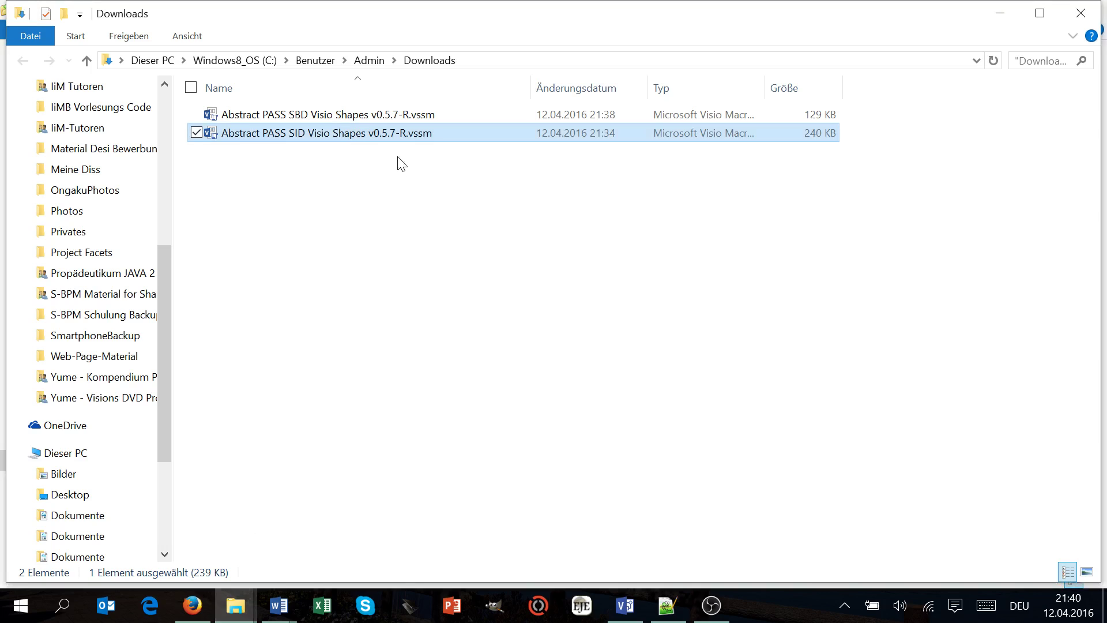
drag(441, 210, 288, 102)
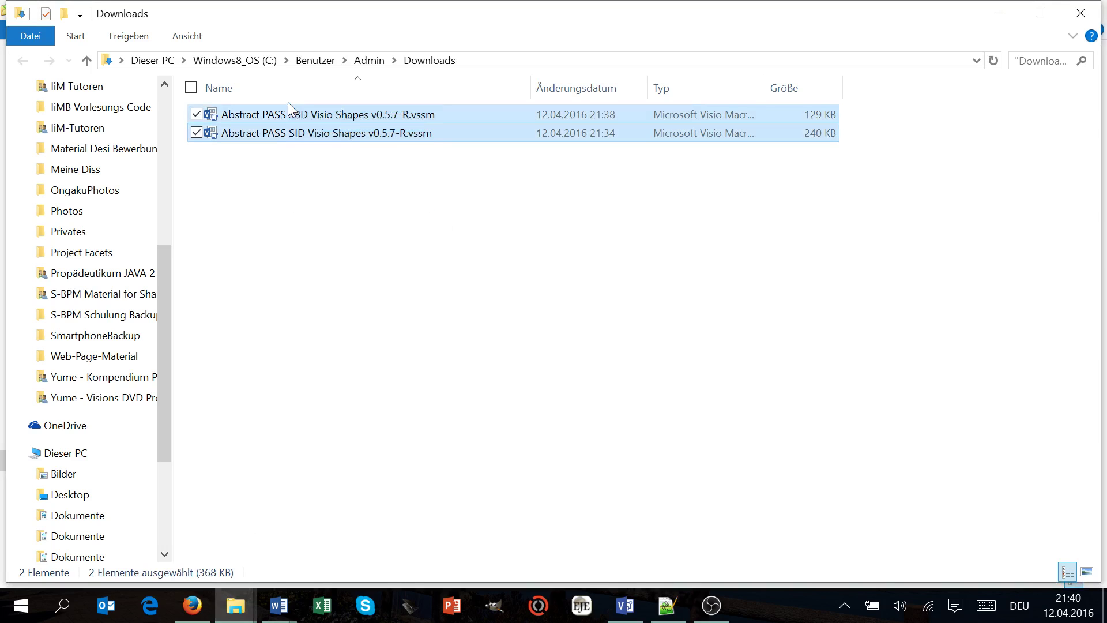
drag(399, 123, 1031, 16)
click(1001, 9)
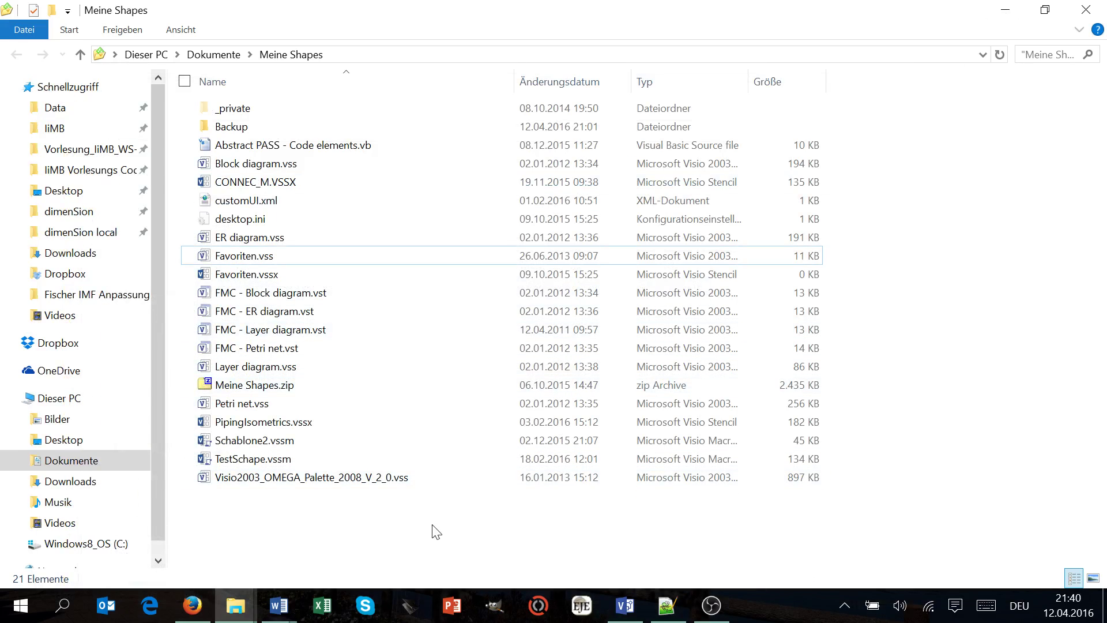
click(260, 530)
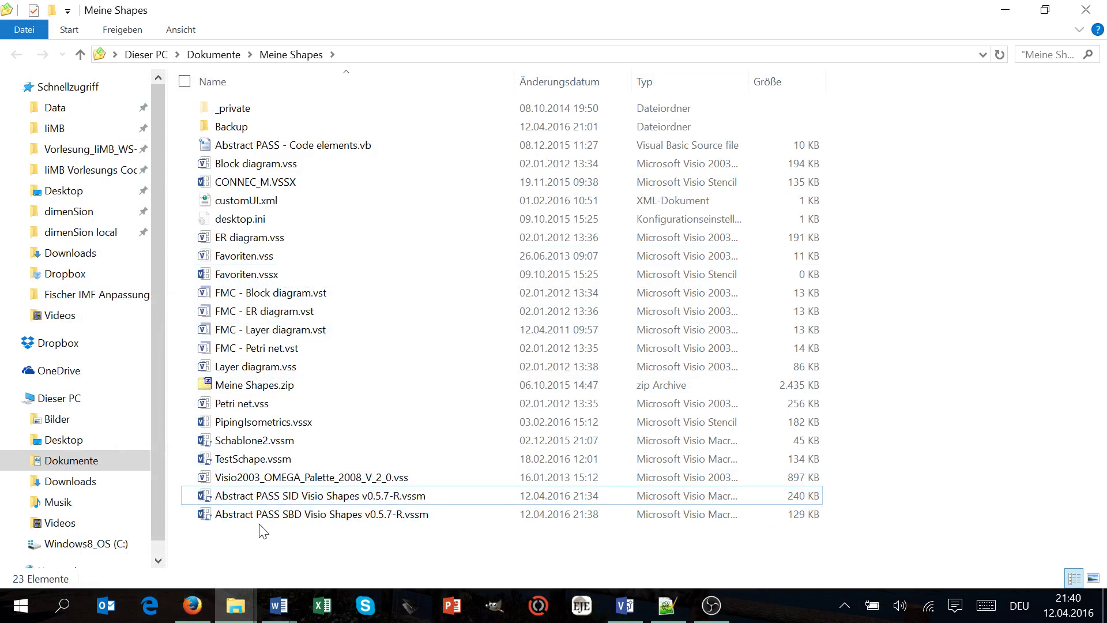
click(1084, 11)
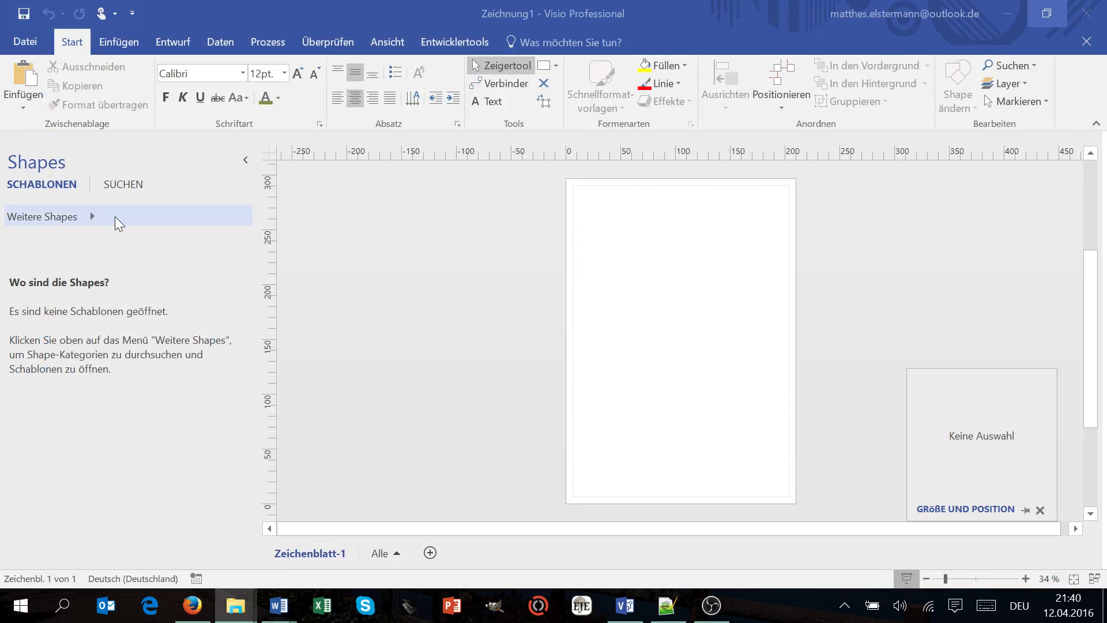
- Load the Abstract PASS SID Visio Shapes v0.5.7-R stencil from Meine Shapes
click(115, 216)
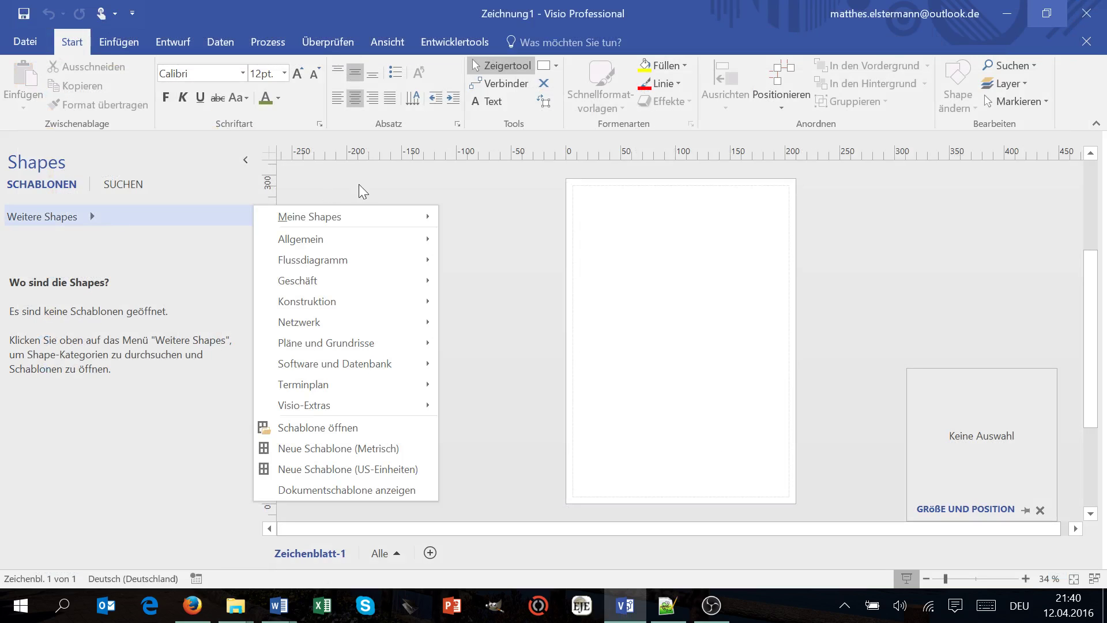
mouse_move(346, 216)
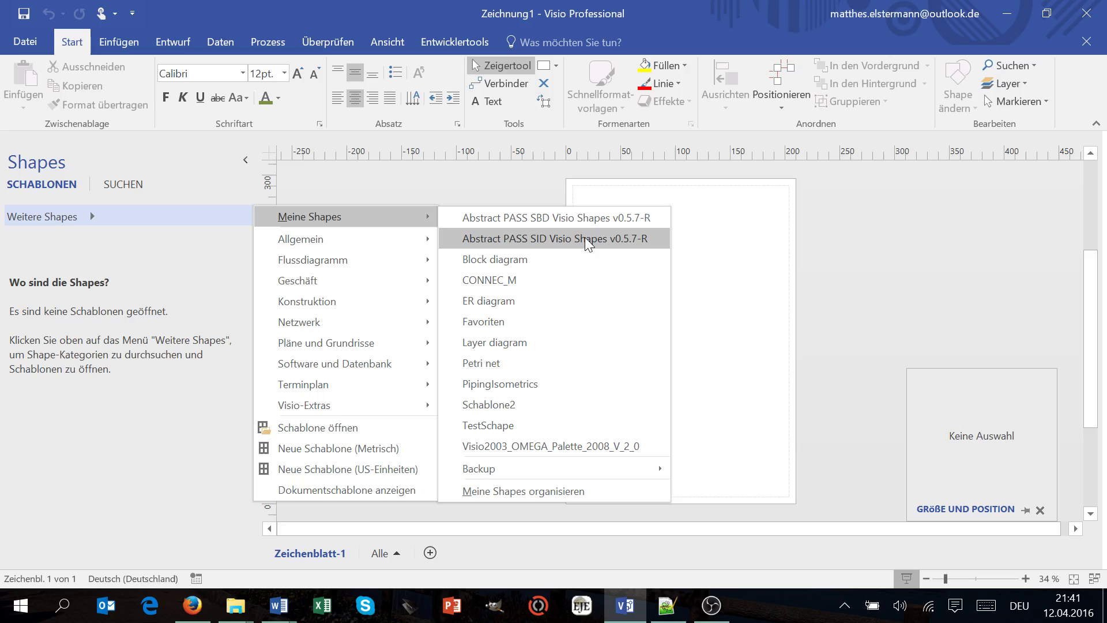
click(577, 237)
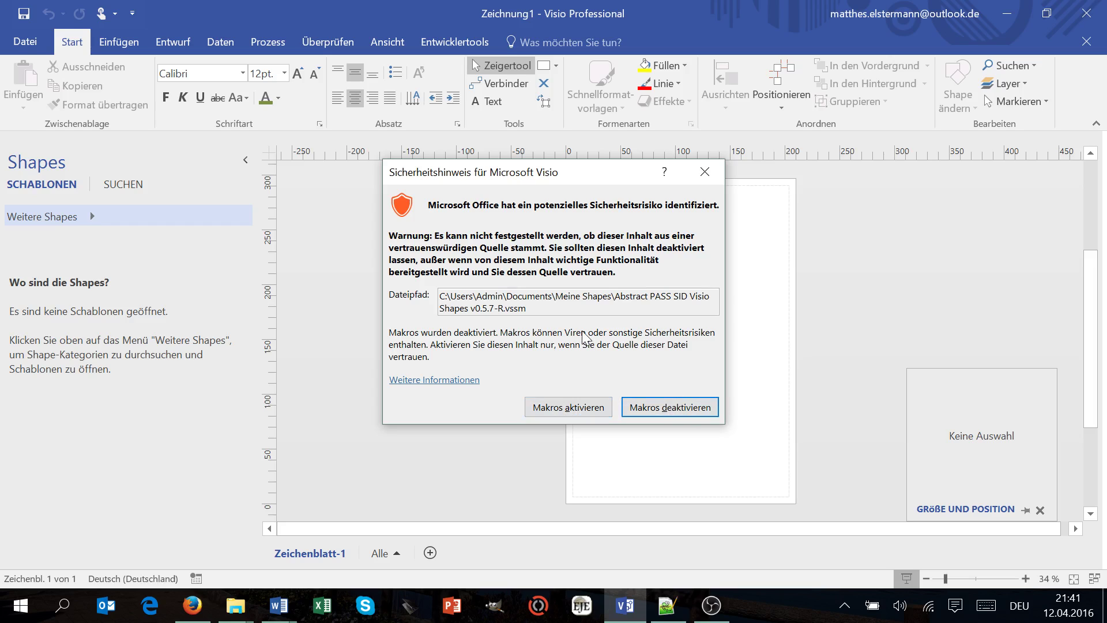
- Enable the stencil's macros, dismiss its welcome message and convert the document into an SID (Ja)
click(564, 407)
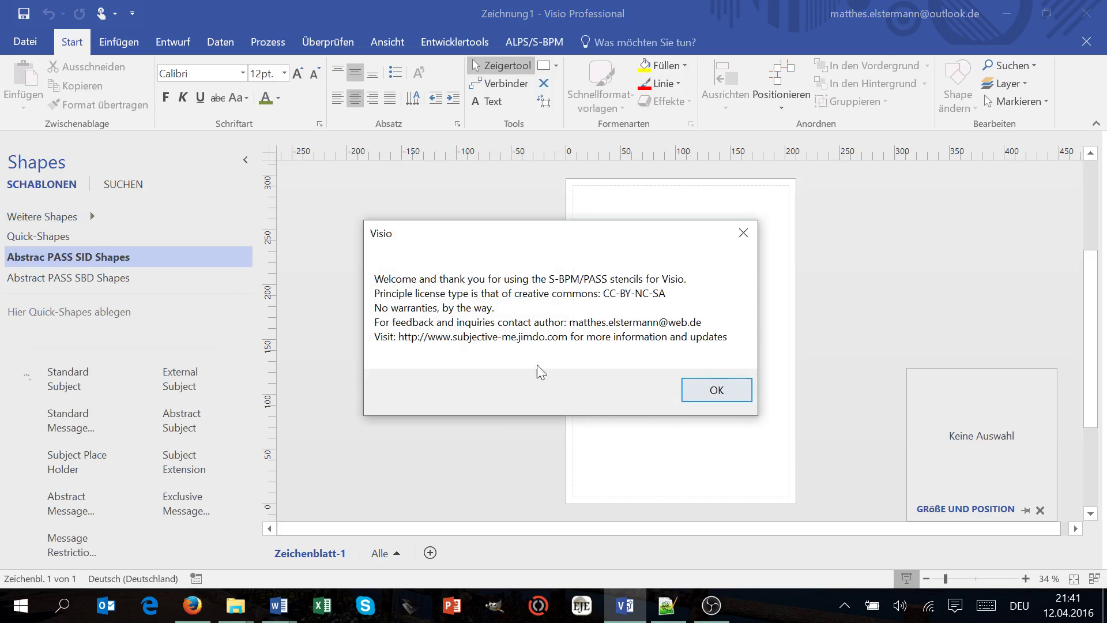
click(712, 390)
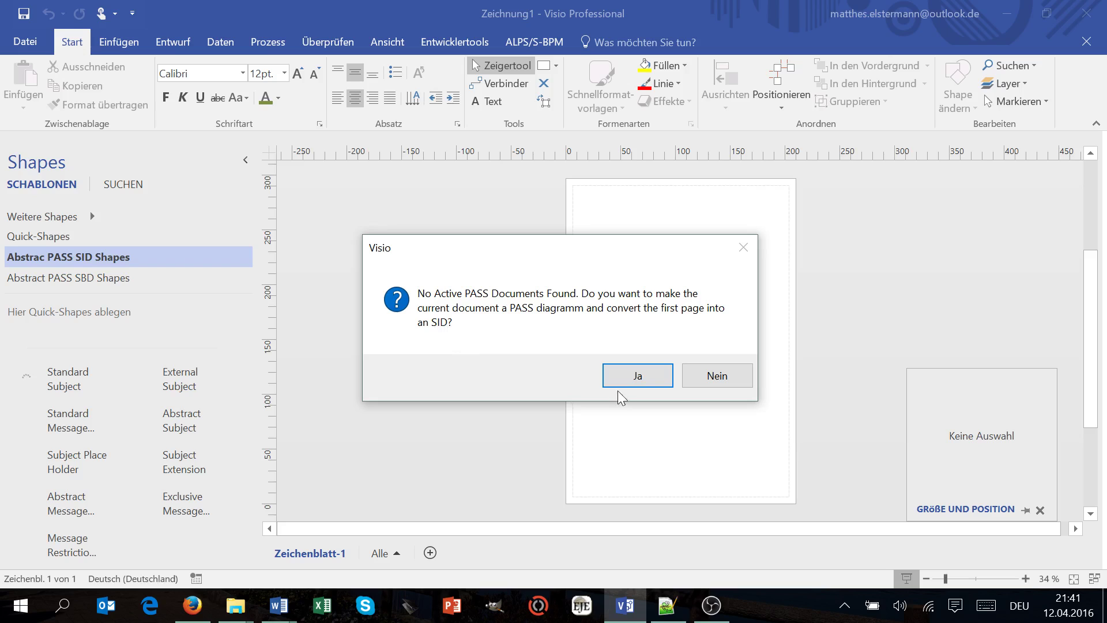
click(638, 375)
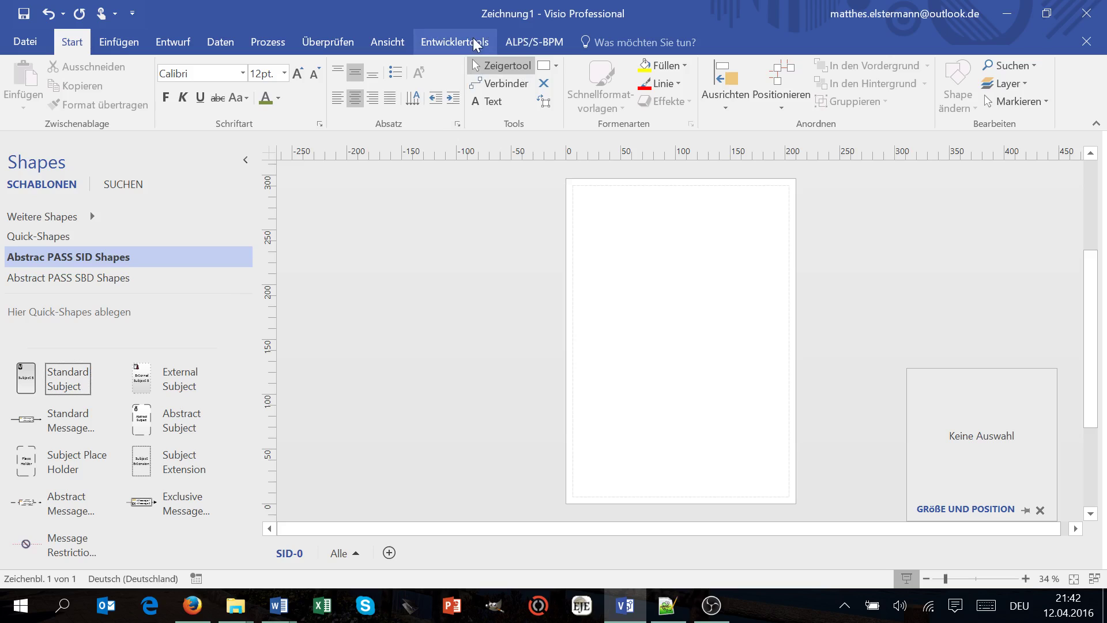
click(525, 42)
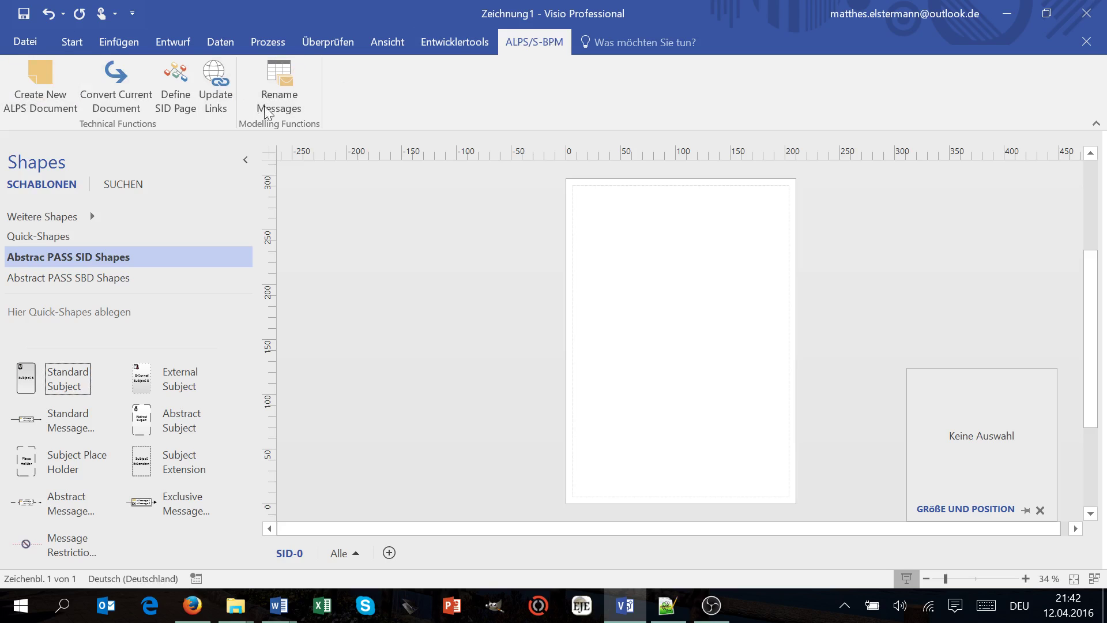
click(71, 42)
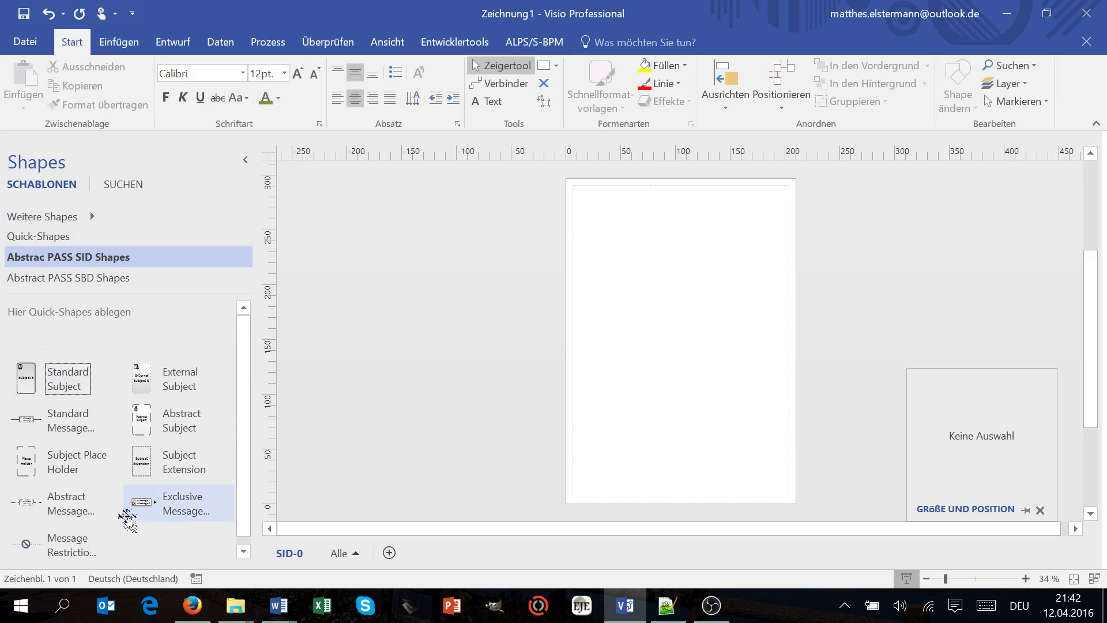
click(45, 374)
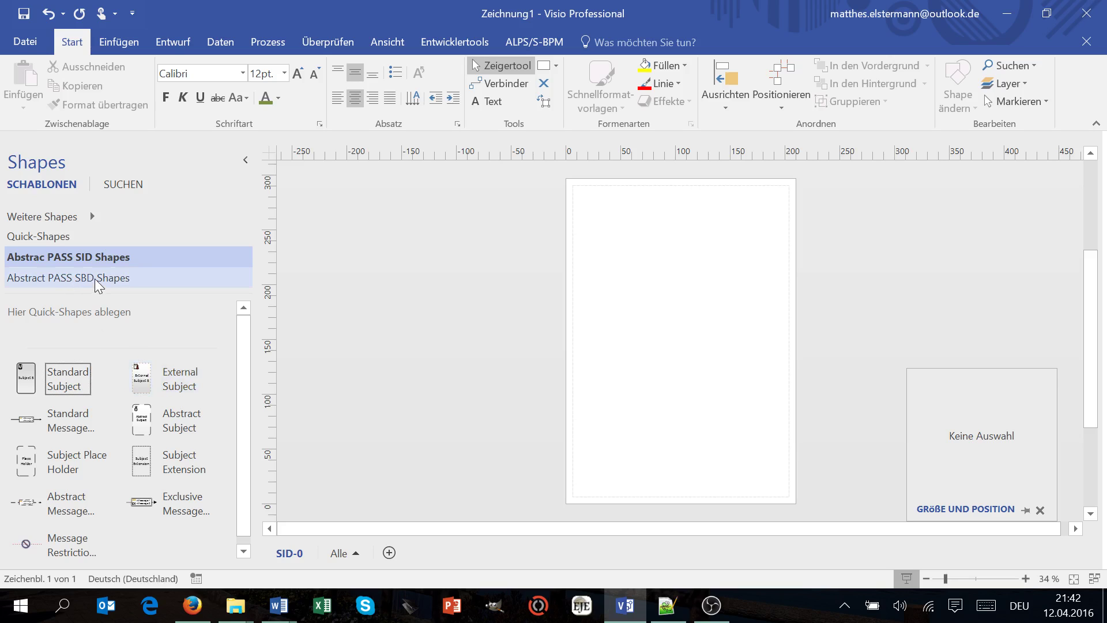
click(94, 278)
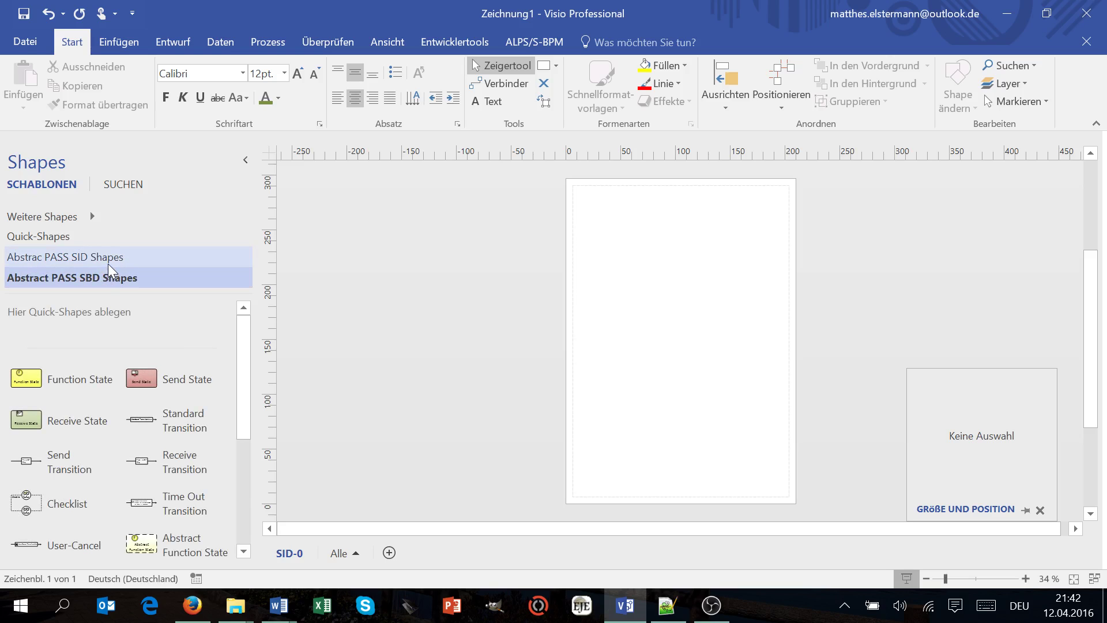
click(108, 263)
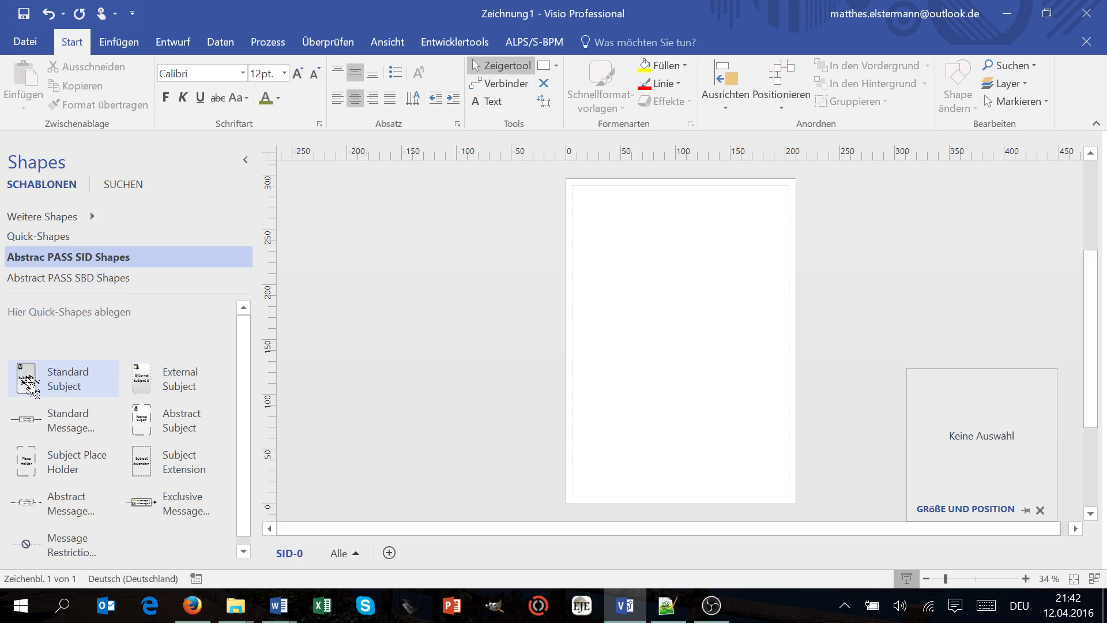
- Place a Standard Subject (Subject 2) on SID-0 and browse its SBD: Subject 2-0 behaviour page
drag(28, 380, 641, 294)
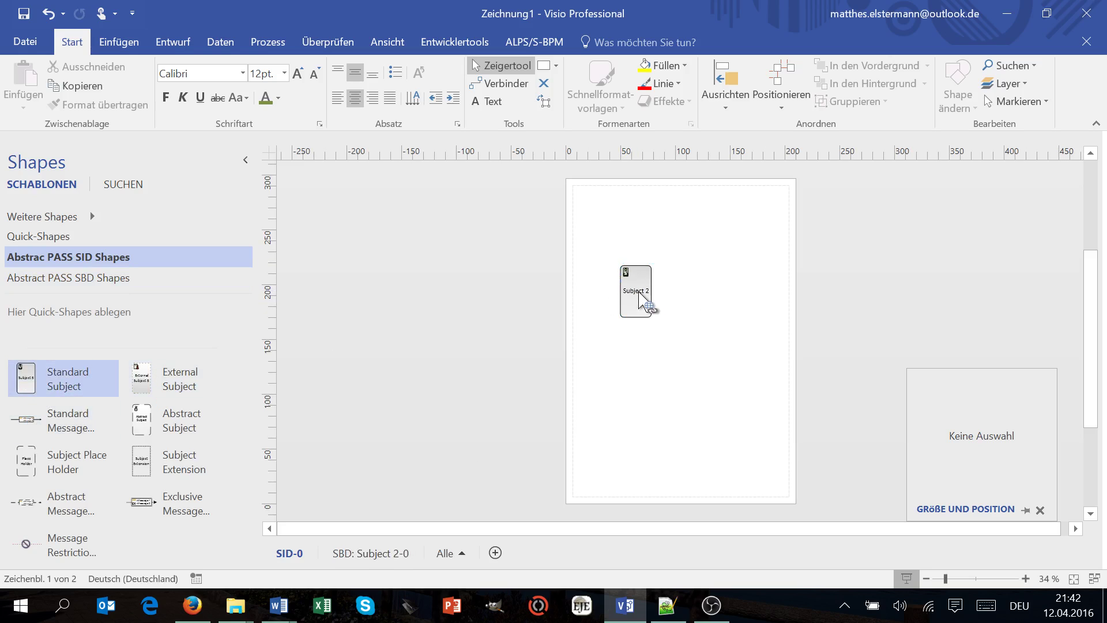
click(640, 298)
click(380, 554)
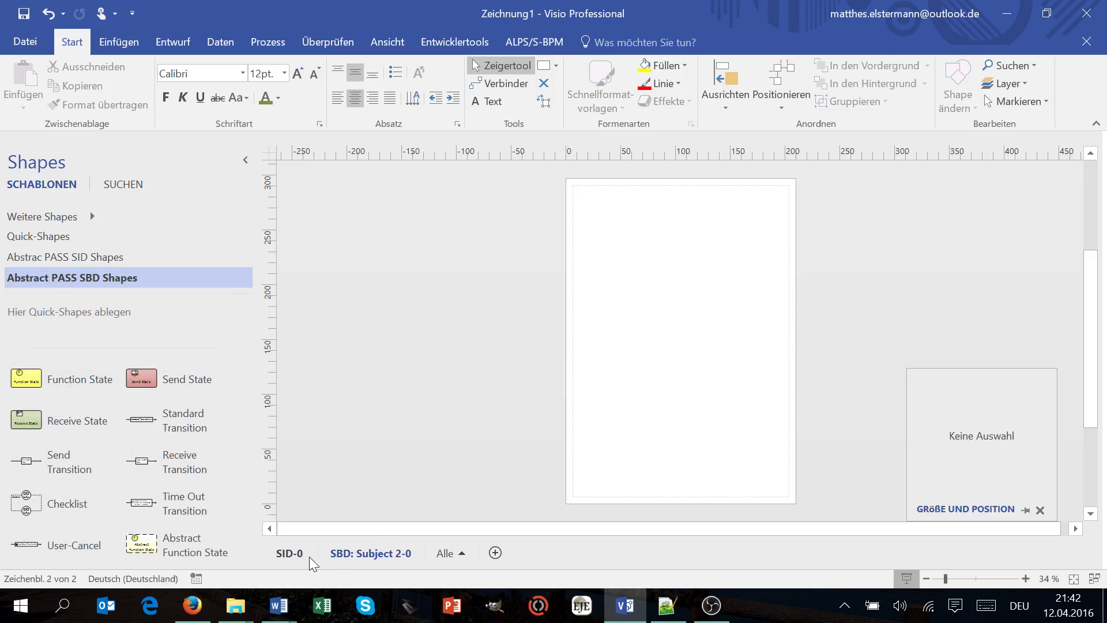
click(306, 555)
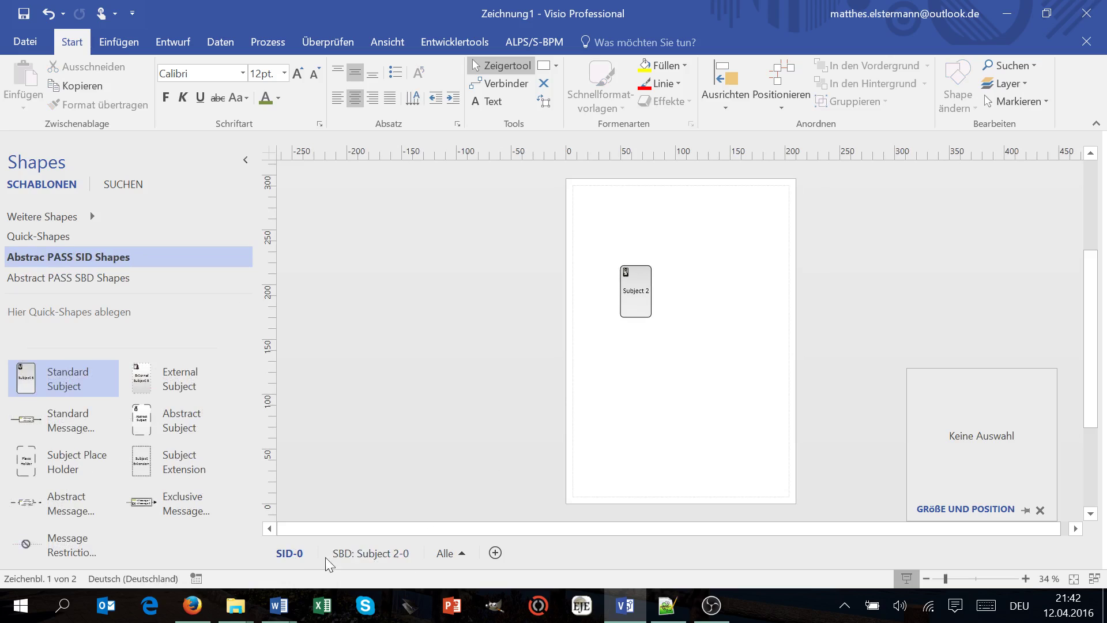
click(359, 554)
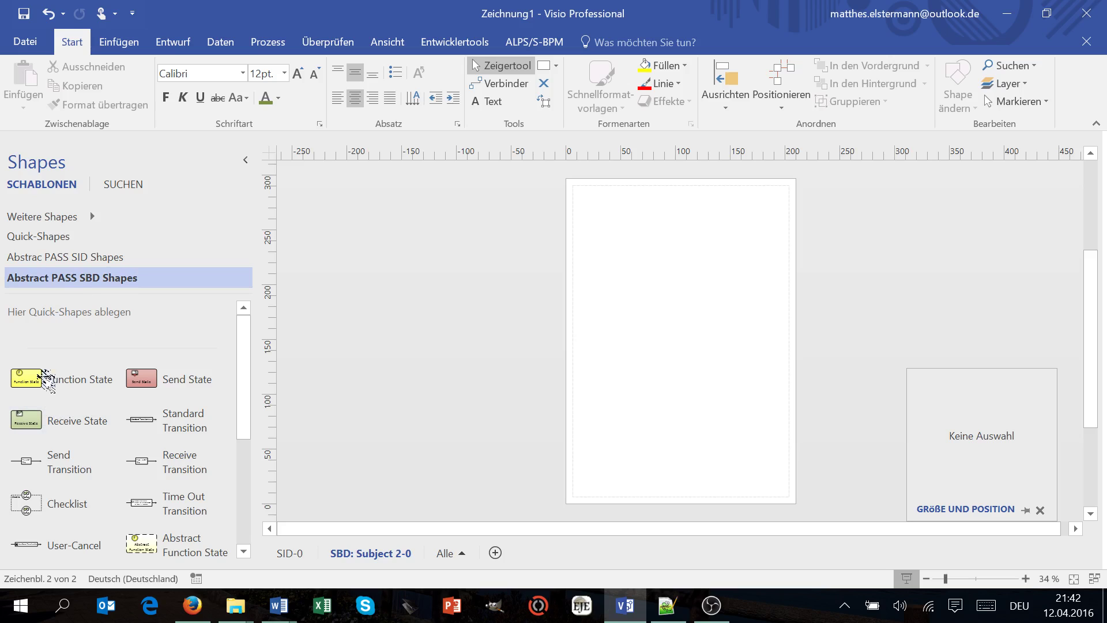
click(84, 281)
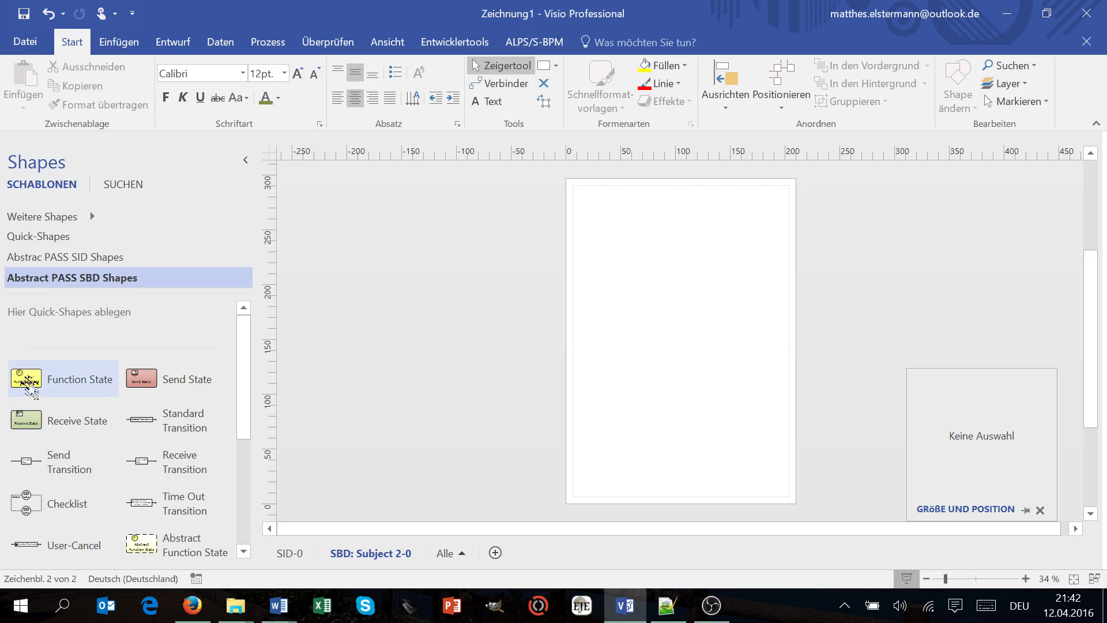
drag(108, 285, 670, 251)
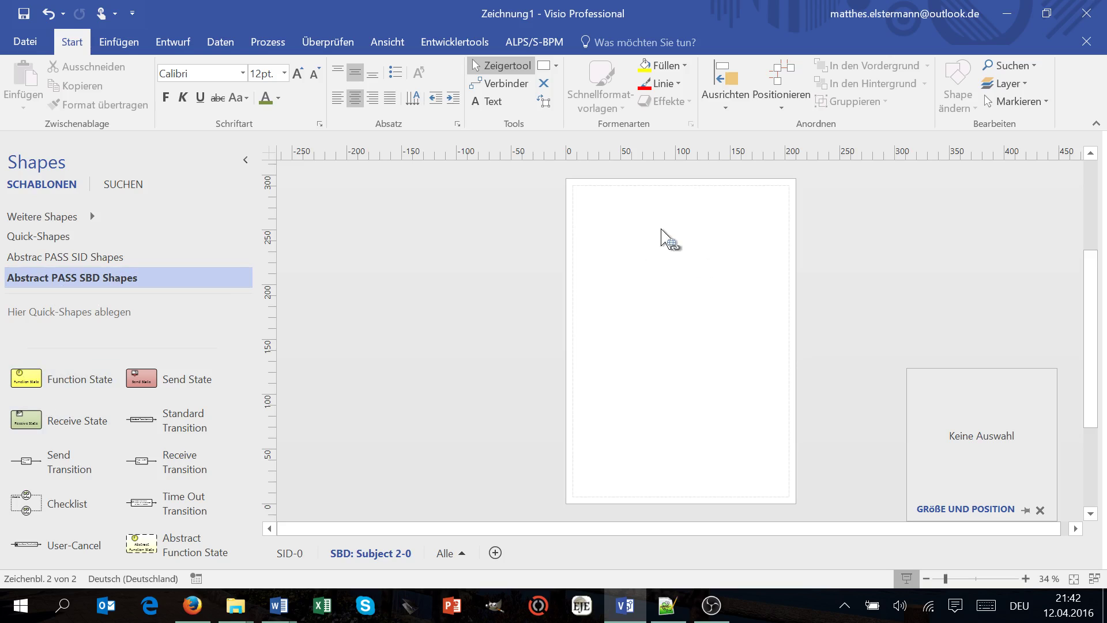
click(295, 554)
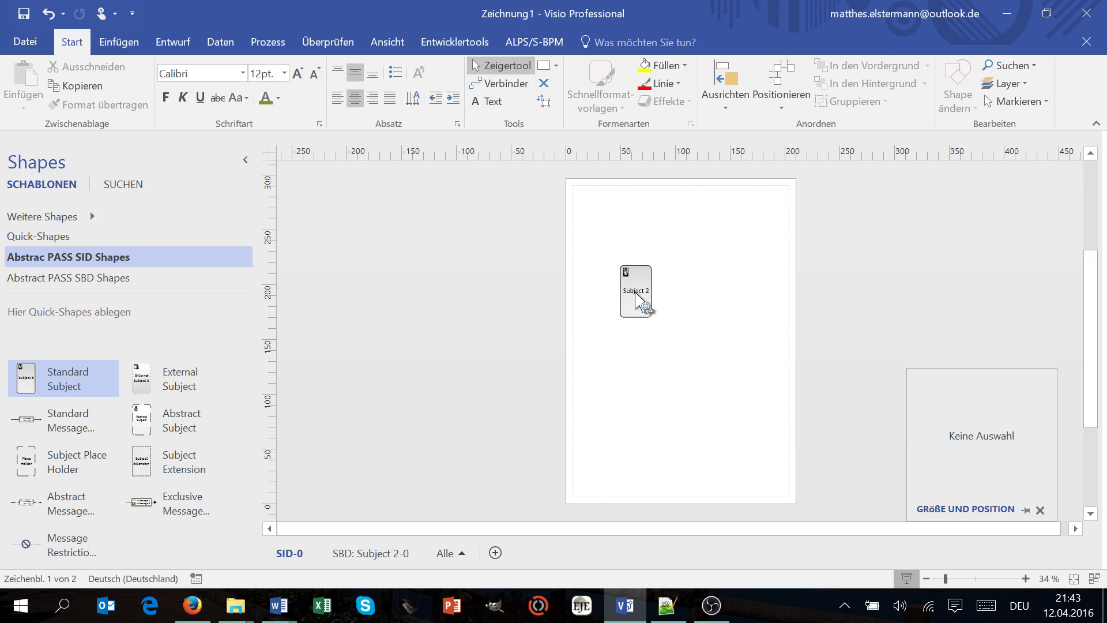
- Save the drawing via Speichern unter > Durchsuchen as Zeichnung1.vsdx
key(alt+d)
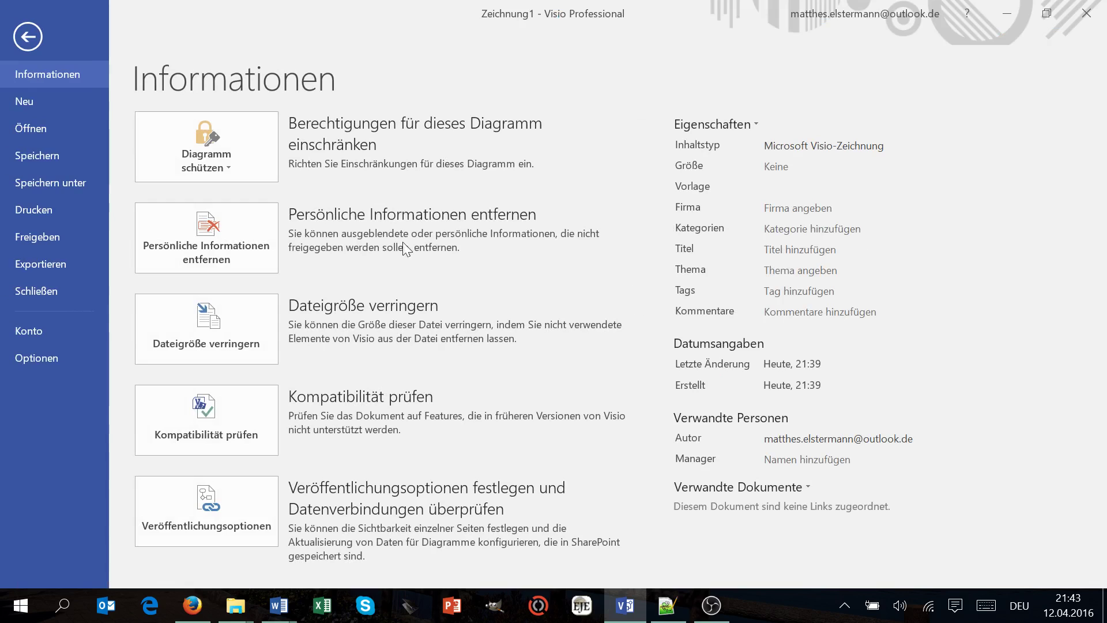
click(43, 155)
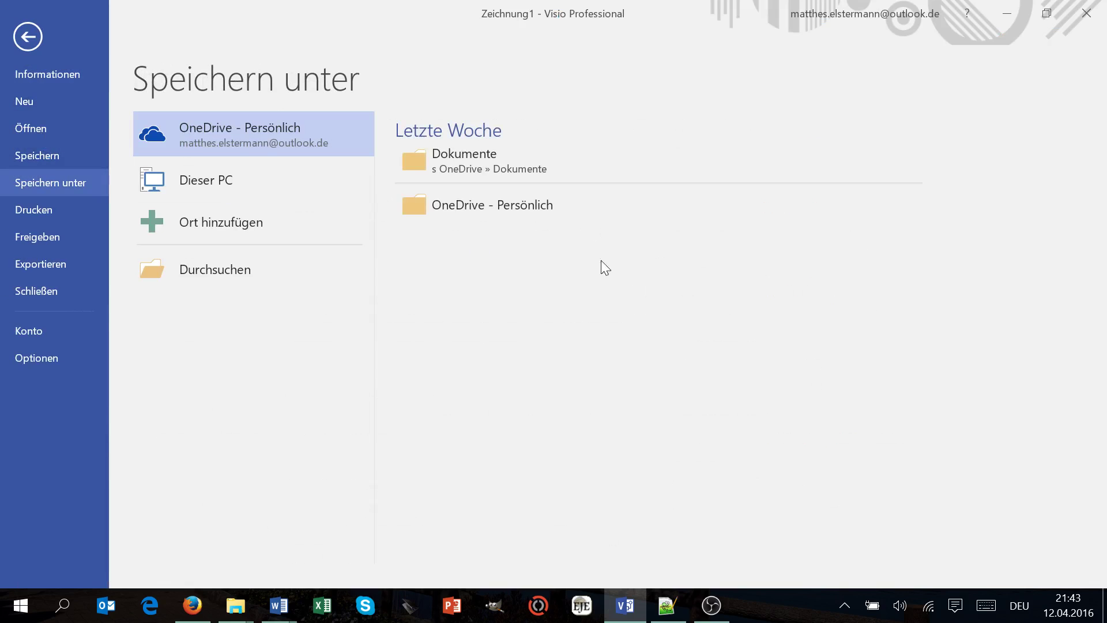
click(219, 261)
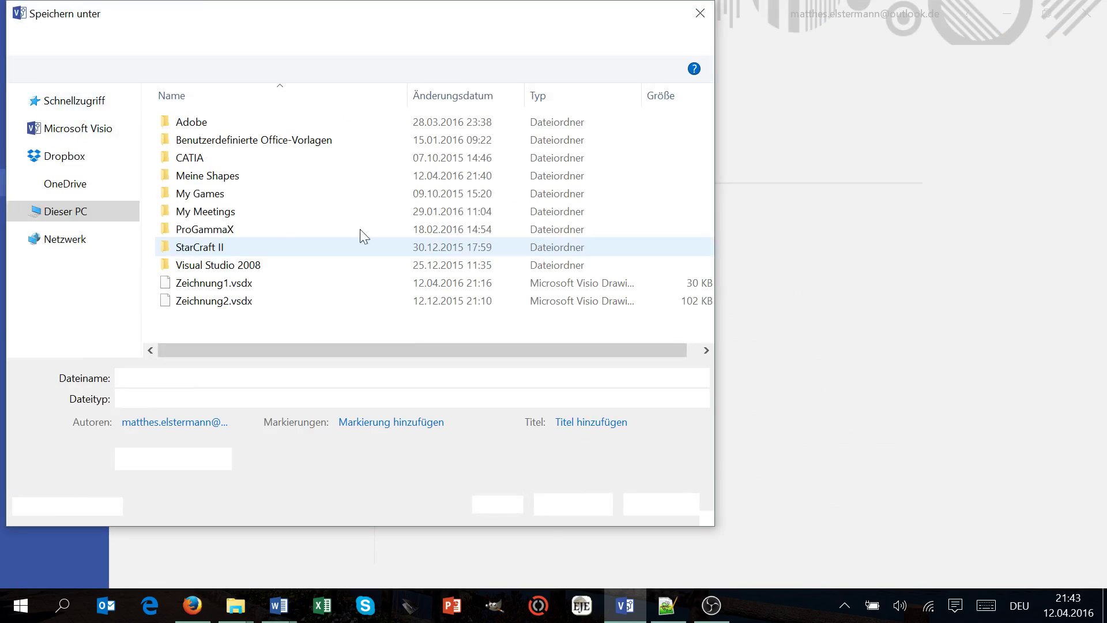
click(580, 504)
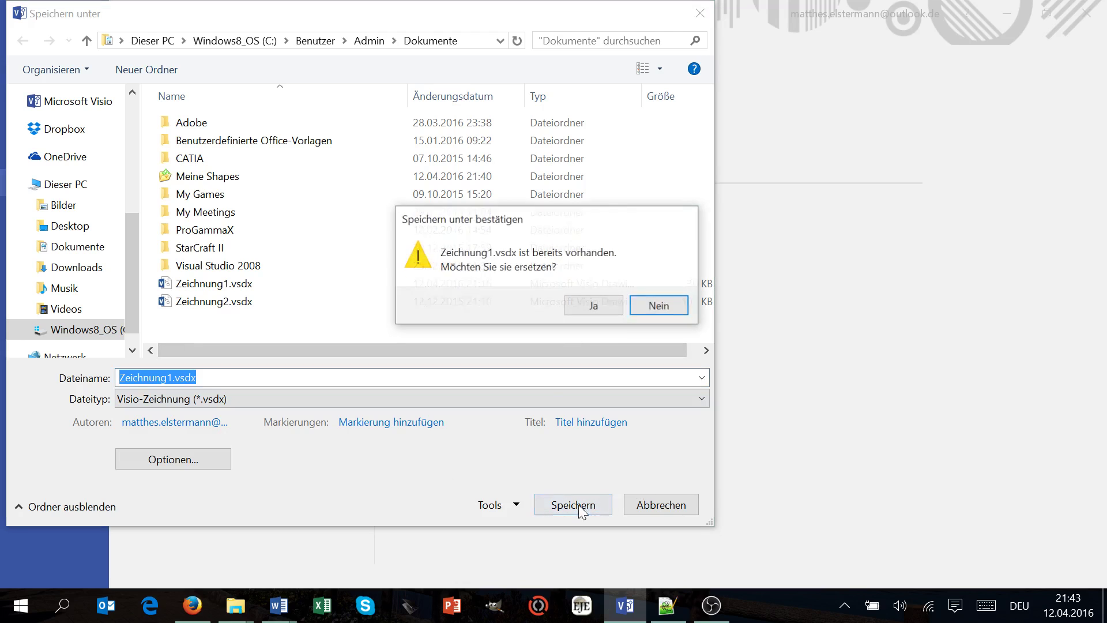
- Overwrite the existing Zeichnung1.vsdx, then reopen it from the taskbar jump list with macros enabled
click(594, 305)
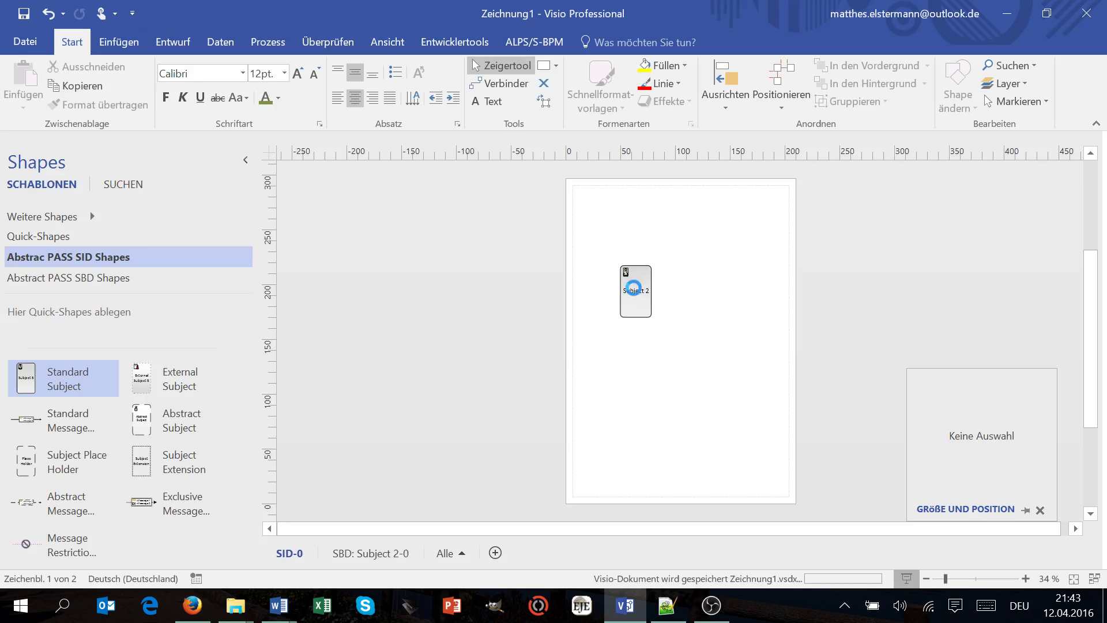
click(1087, 14)
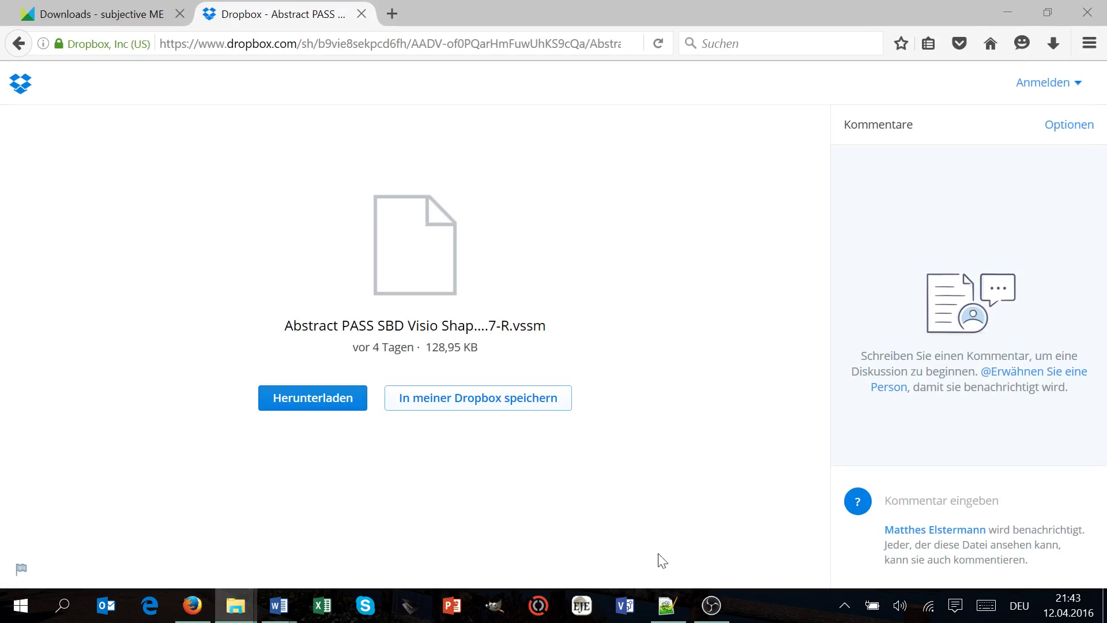
right_click(624, 614)
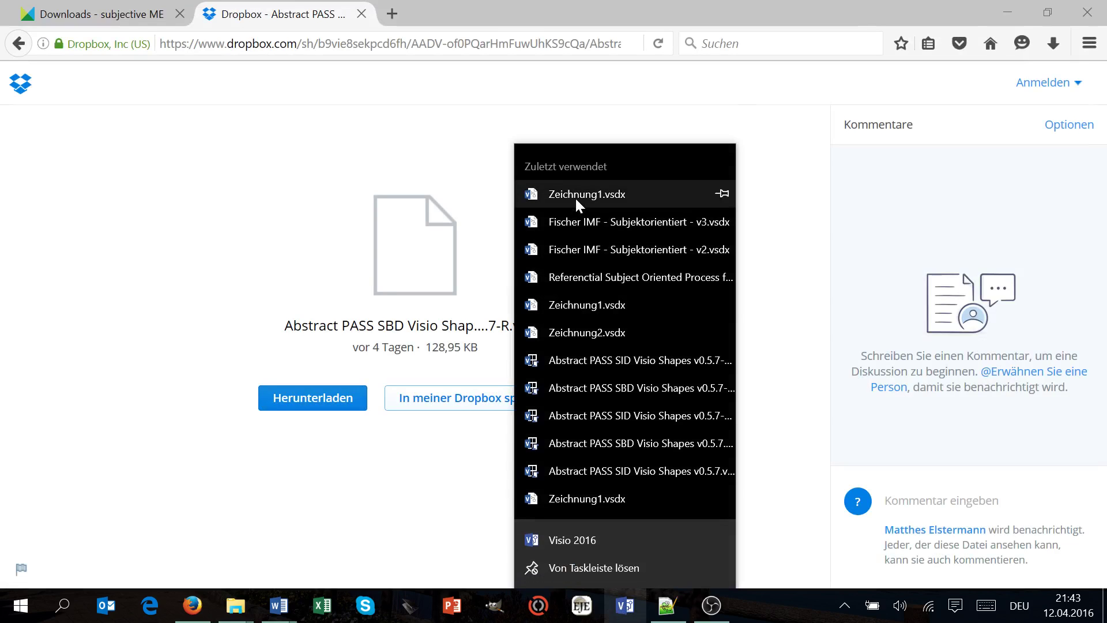
click(576, 198)
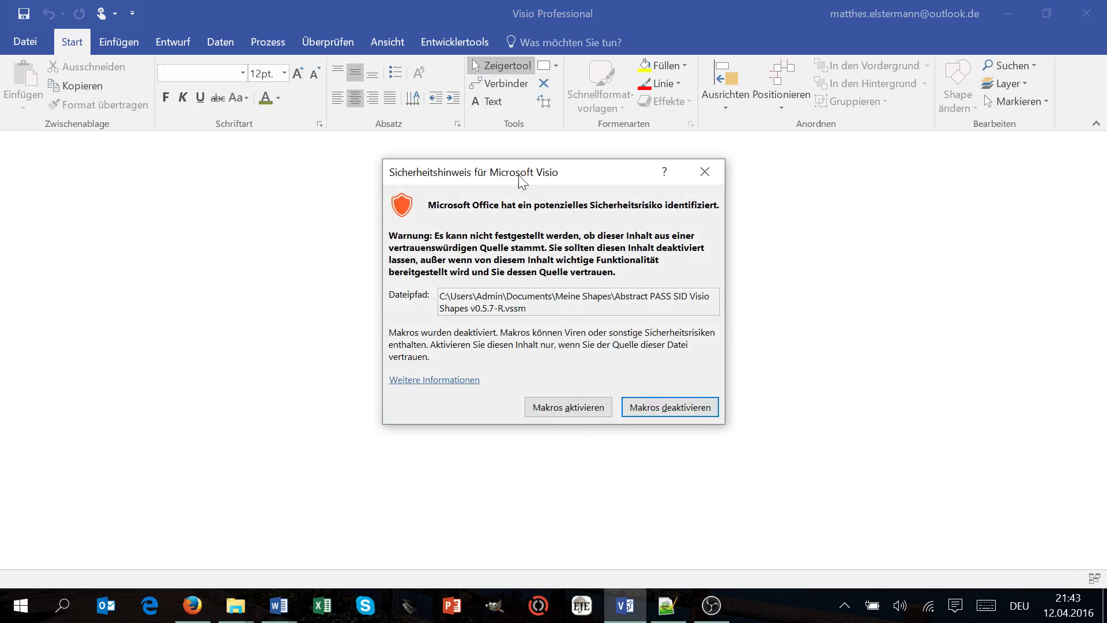
click(568, 411)
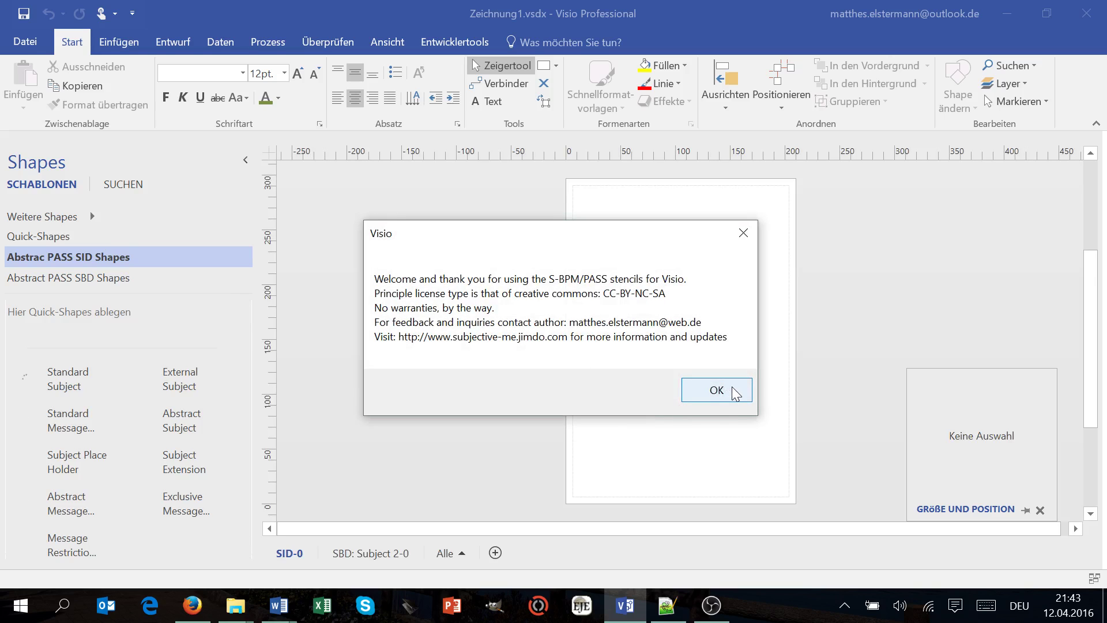
click(731, 390)
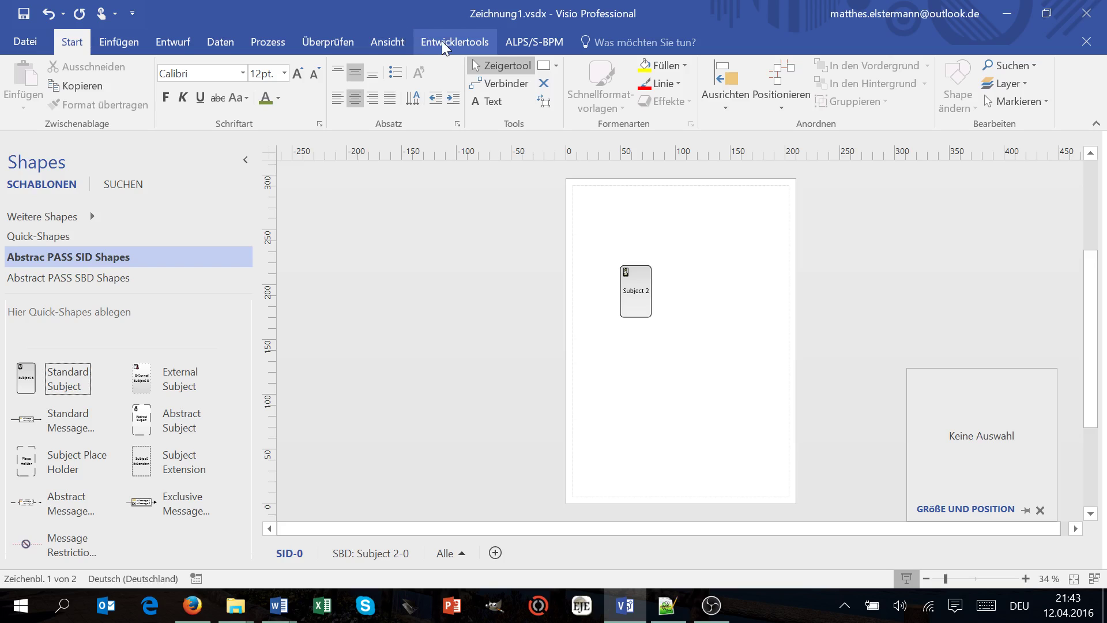
- Check AutoConnect in the View settings and add a connected Standard Subject right of Subject 2
click(398, 41)
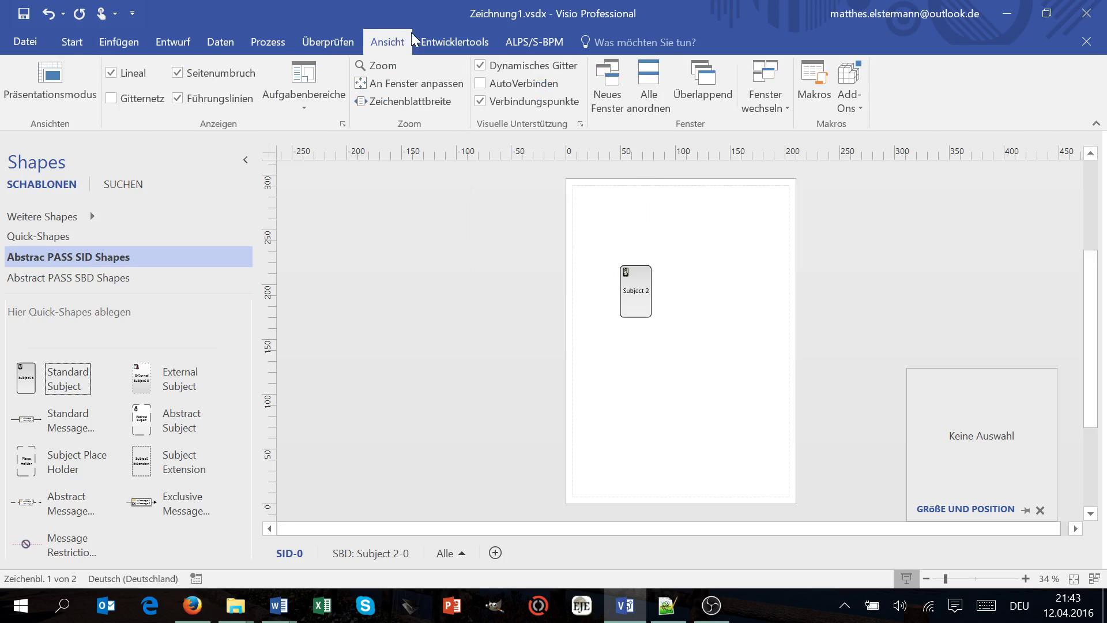
scroll(403, 45, down, 1)
click(399, 45)
click(633, 293)
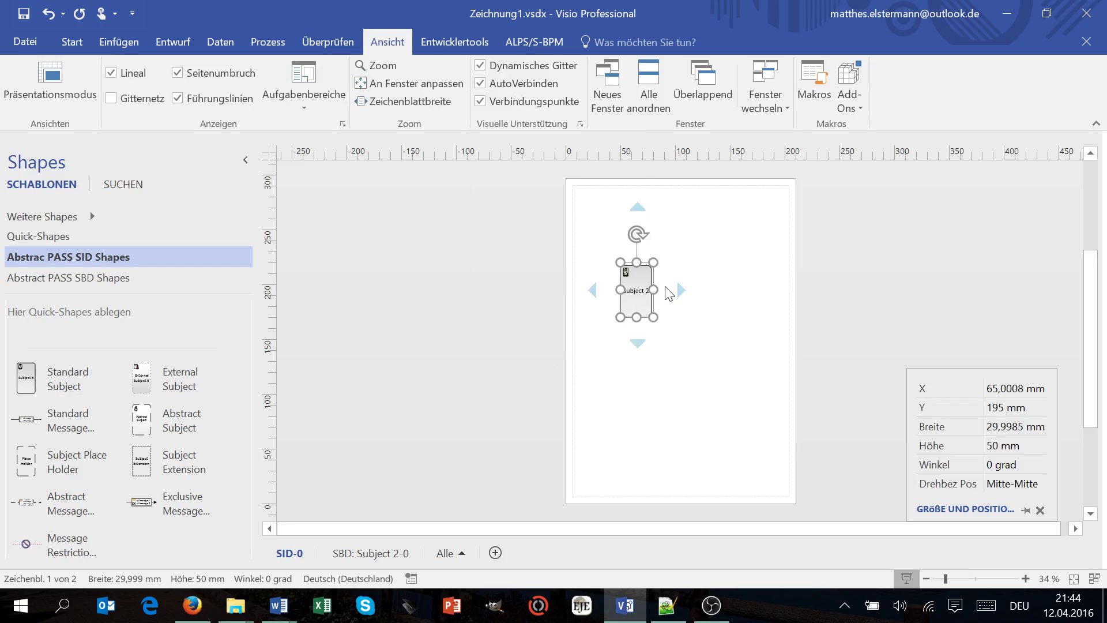
mouse_move(681, 290)
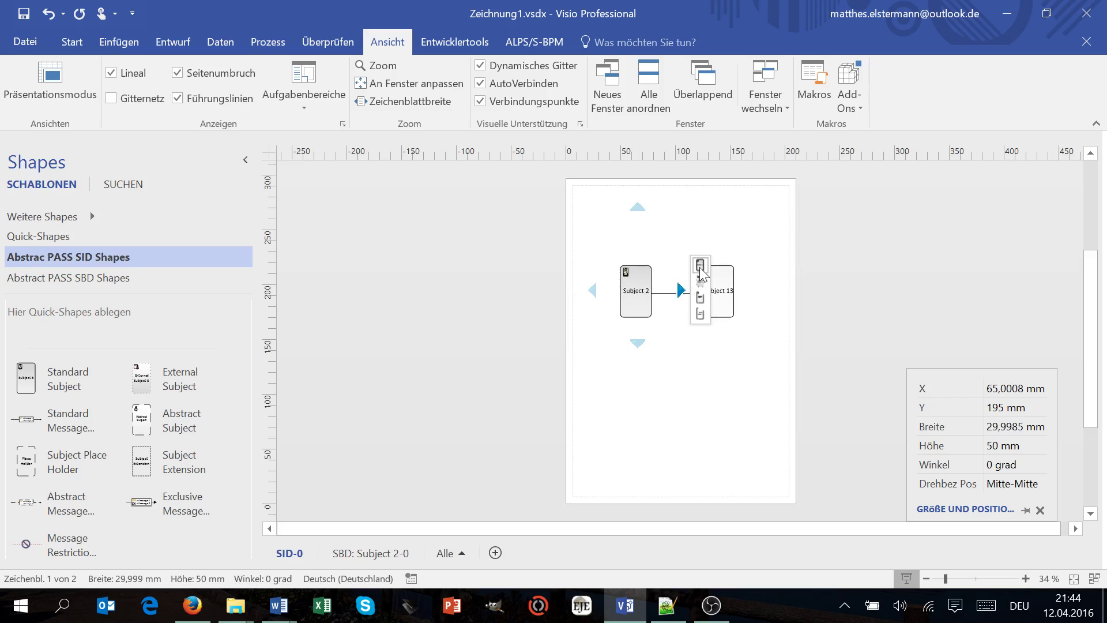
click(701, 266)
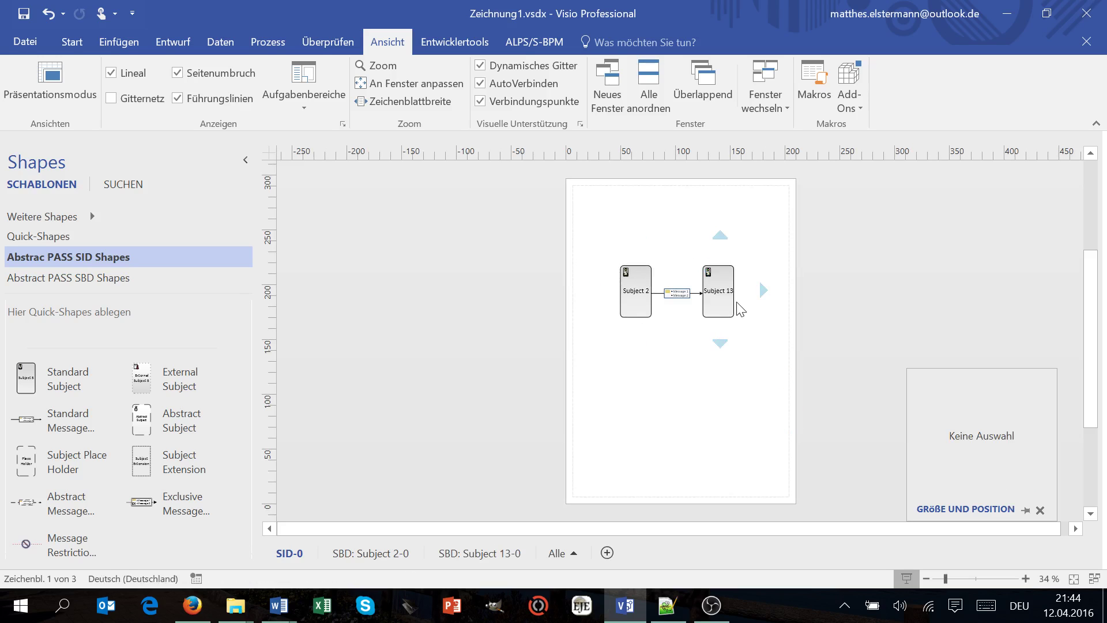
ctrl+scroll(735, 302, up, 2)
ctrl+scroll(731, 309, up, 1)
ctrl+scroll(731, 308, up, 1)
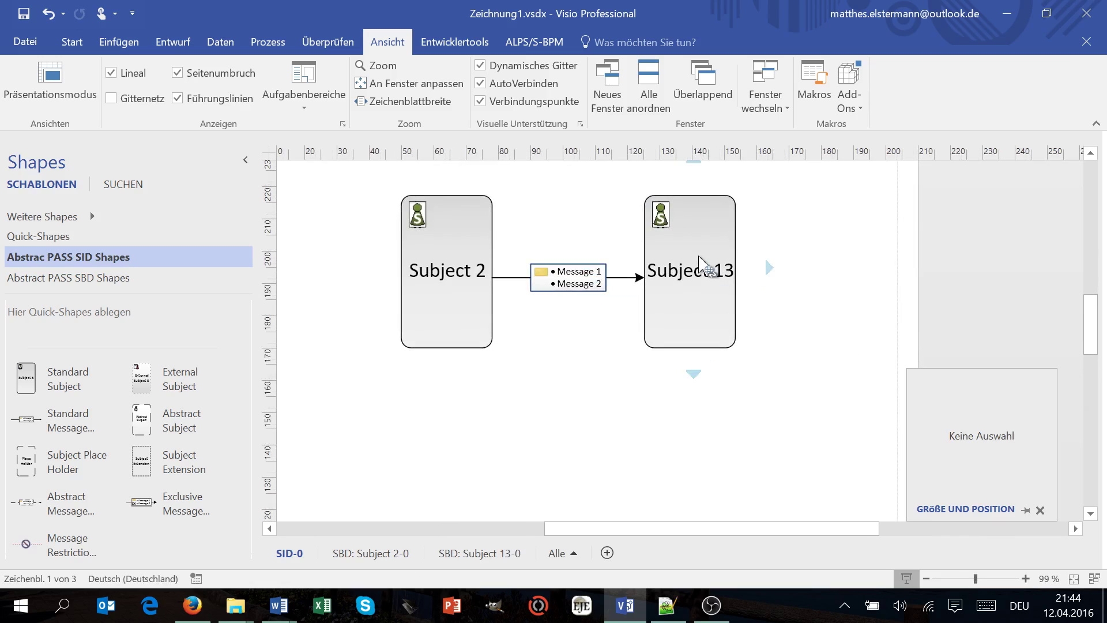
- Delete the stray Subject 13 and add Subject 28 connected from Subject 2 by a message box
click(704, 265)
key(Delete)
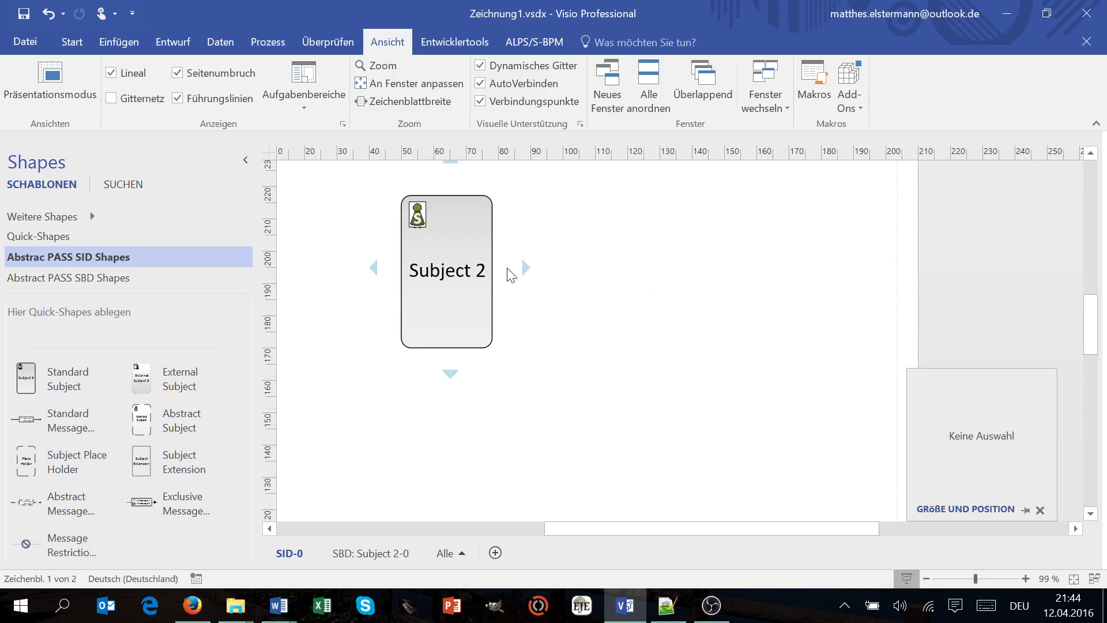
mouse_move(526, 269)
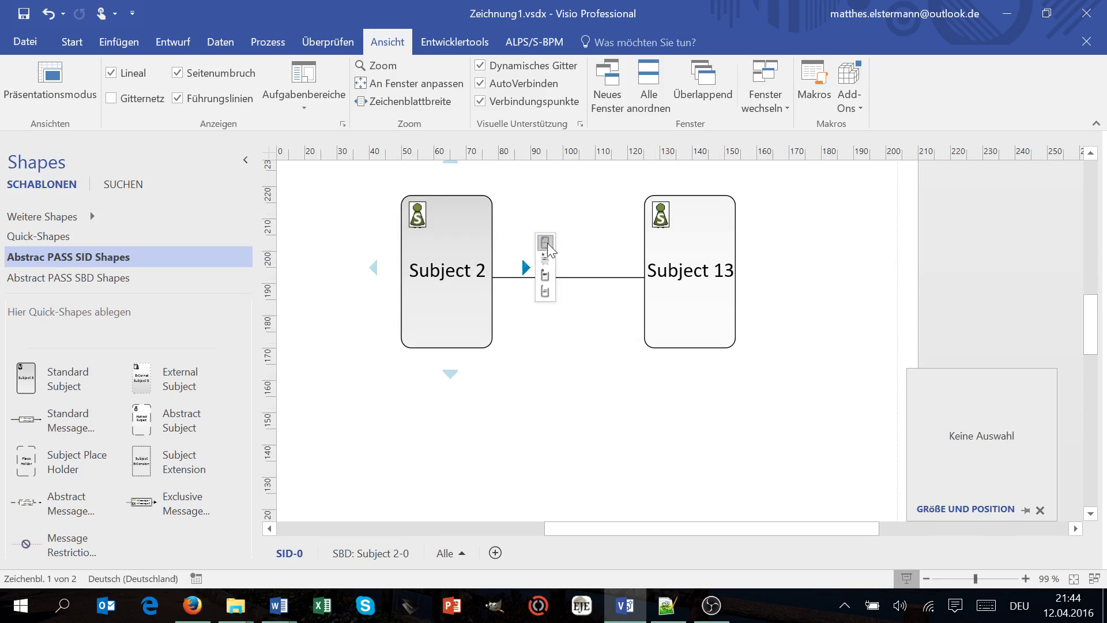
click(546, 244)
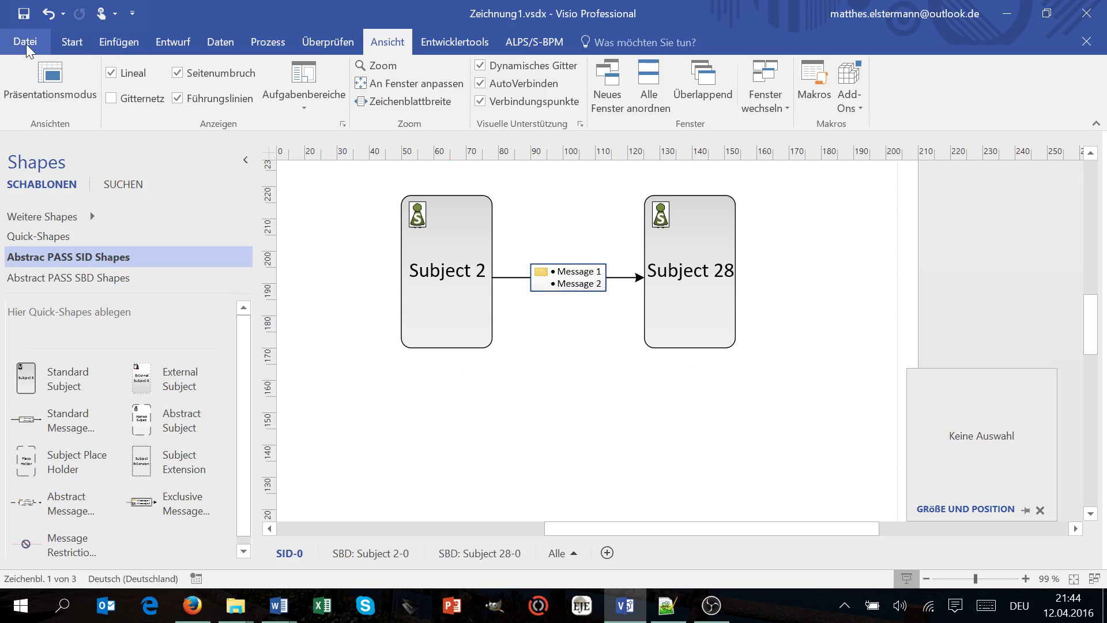
- In Visio's Trust Center settings, start adding a new trusted location
click(26, 44)
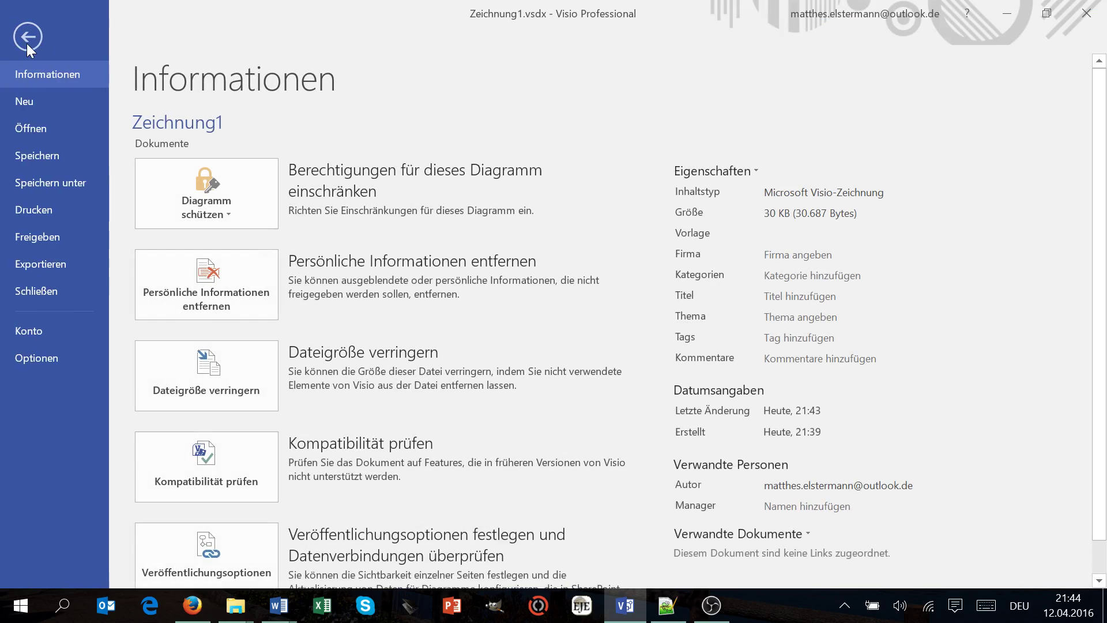
click(56, 359)
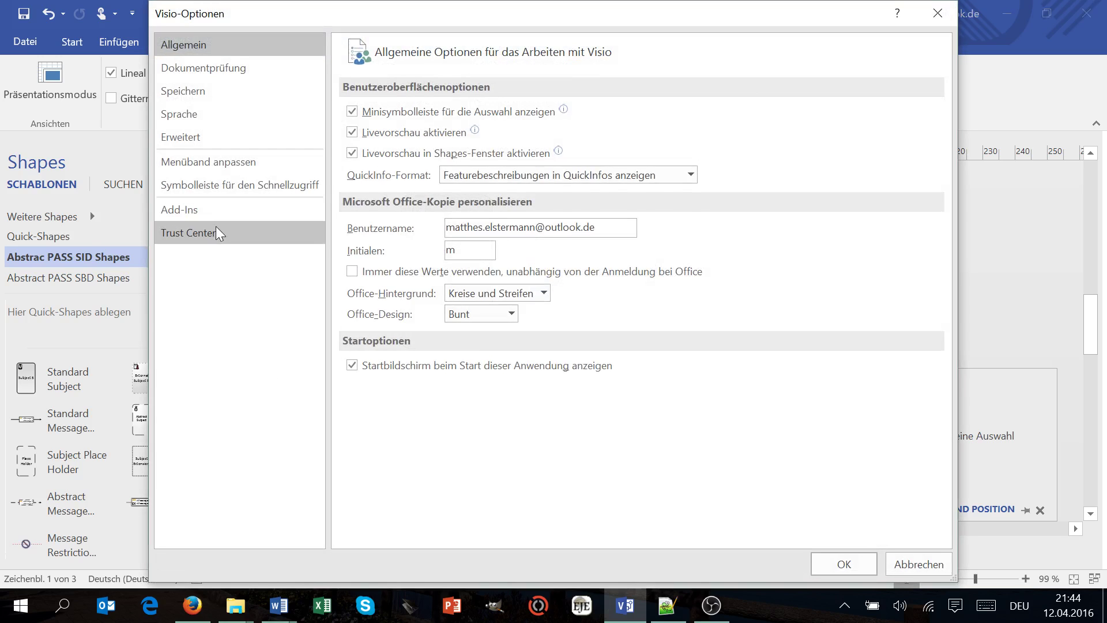
click(216, 229)
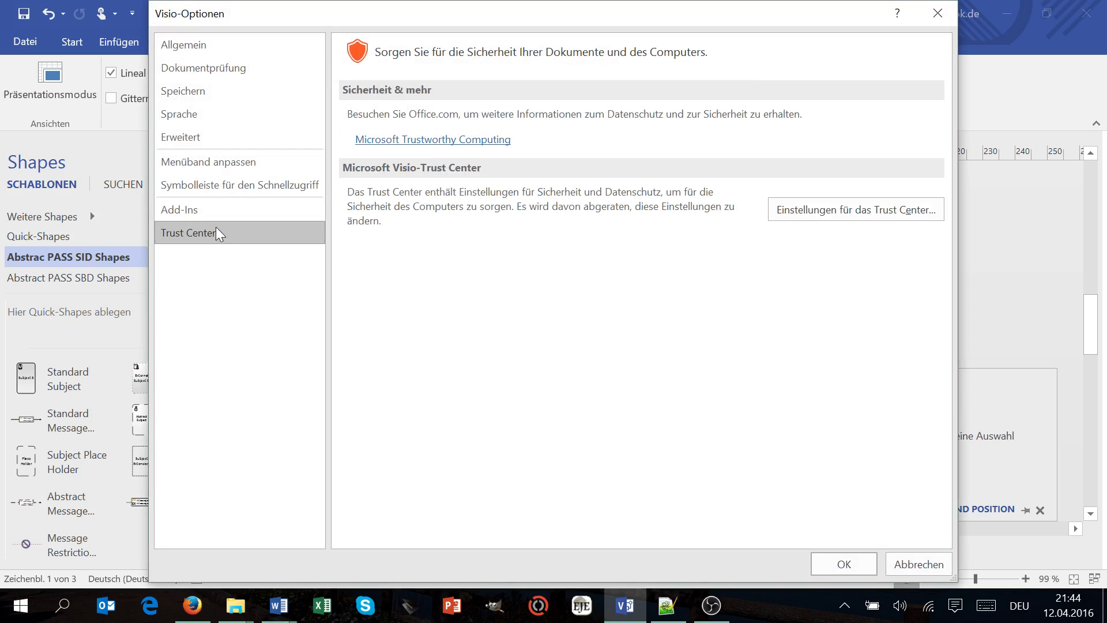
click(831, 210)
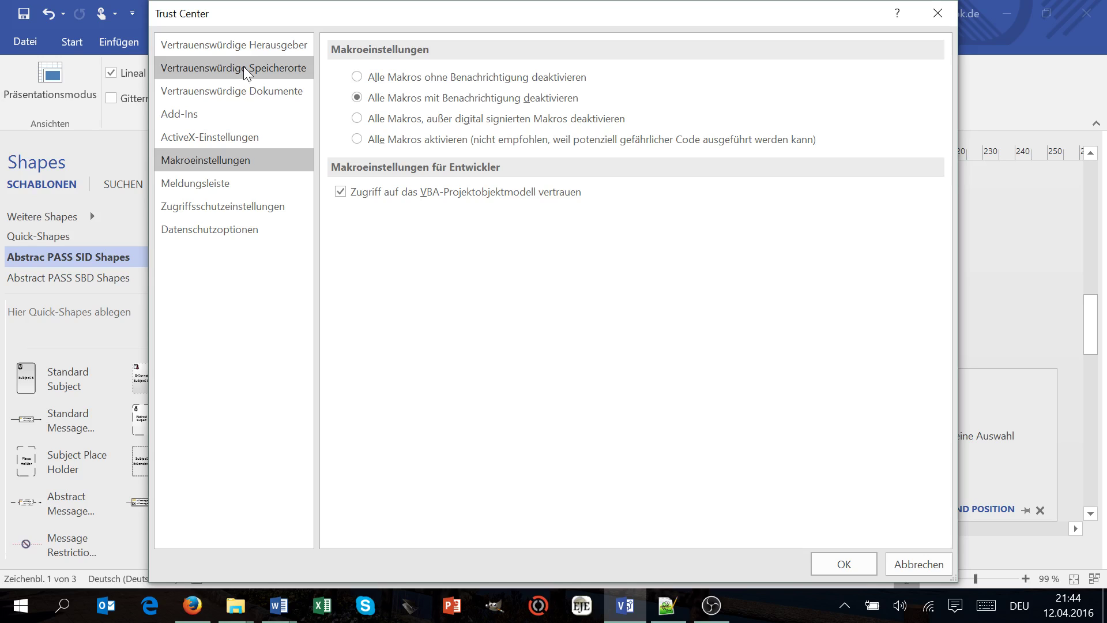
click(243, 67)
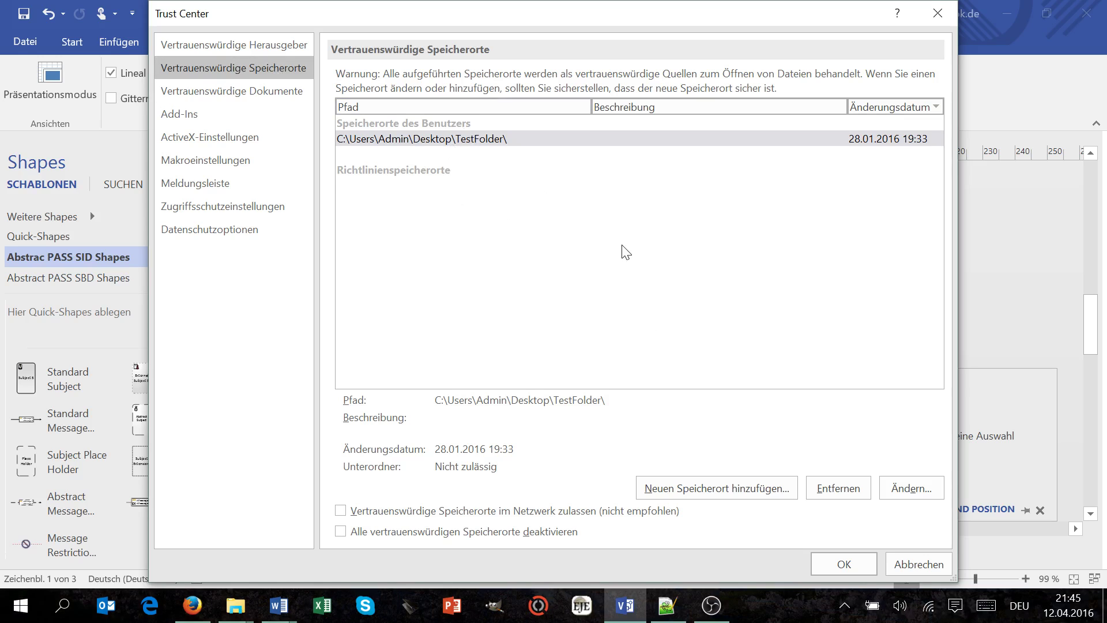
click(717, 494)
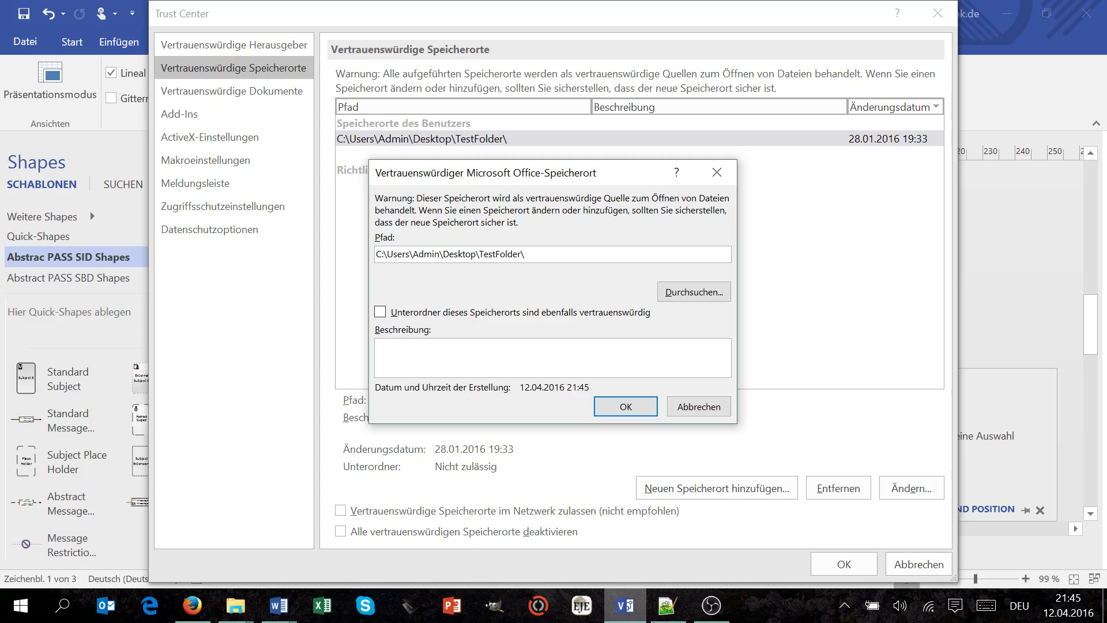
- Paste the Documents\Meine Shapes path from Notepad++ as the trusted location and confirm all dialogs
click(666, 606)
key(End)
key(shift+Home)
key(ctrl+c)
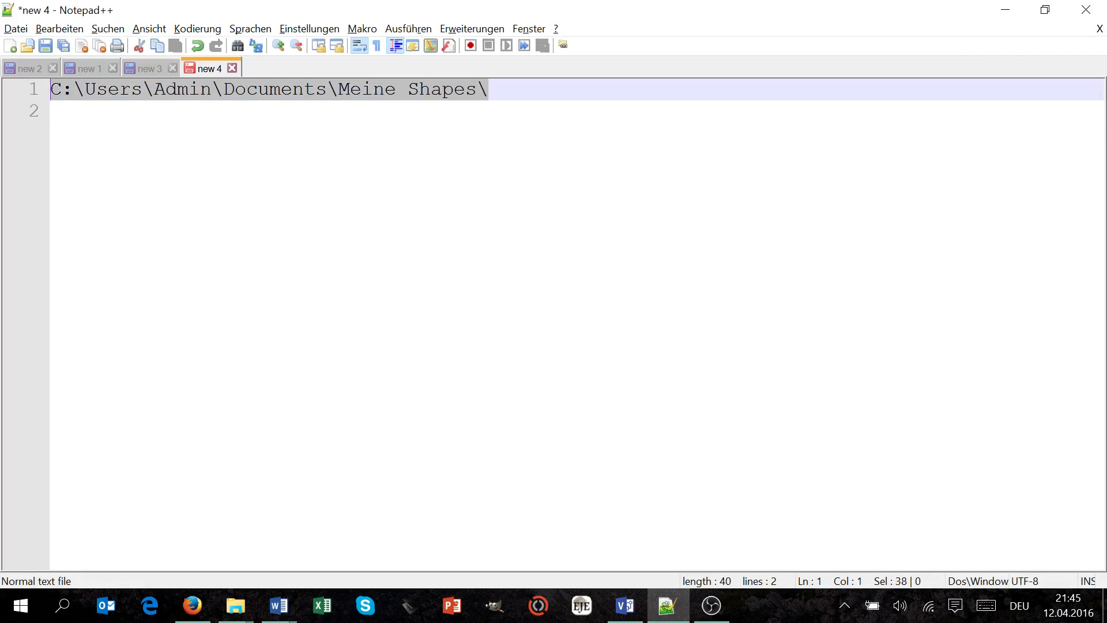
key(alt+Tab)
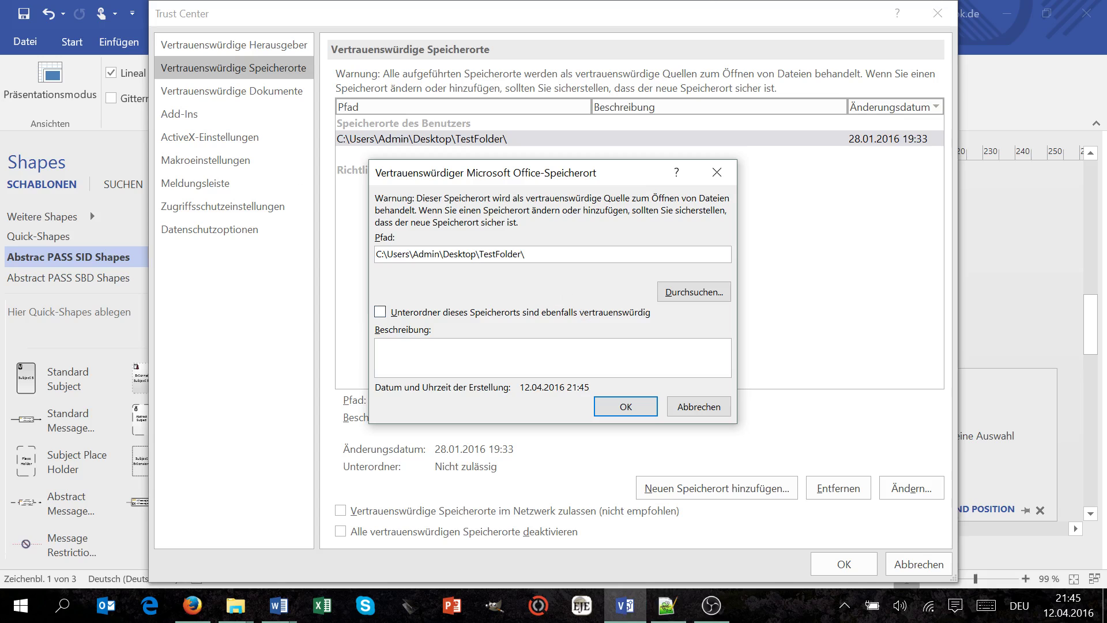
key(shift+Home)
key(ctrl+v)
click(621, 407)
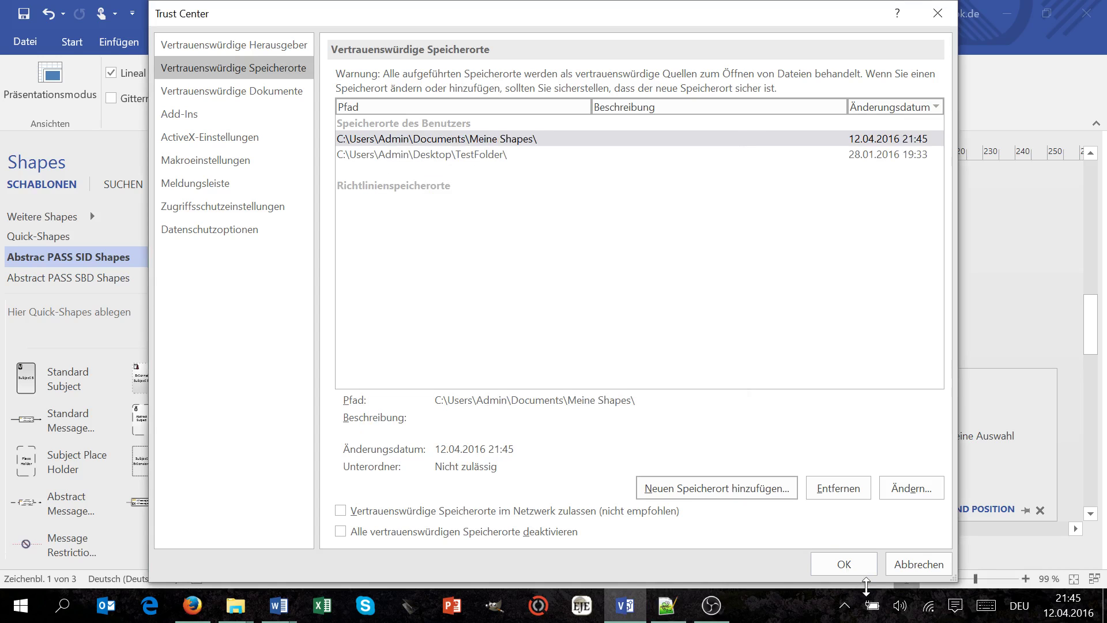
click(840, 566)
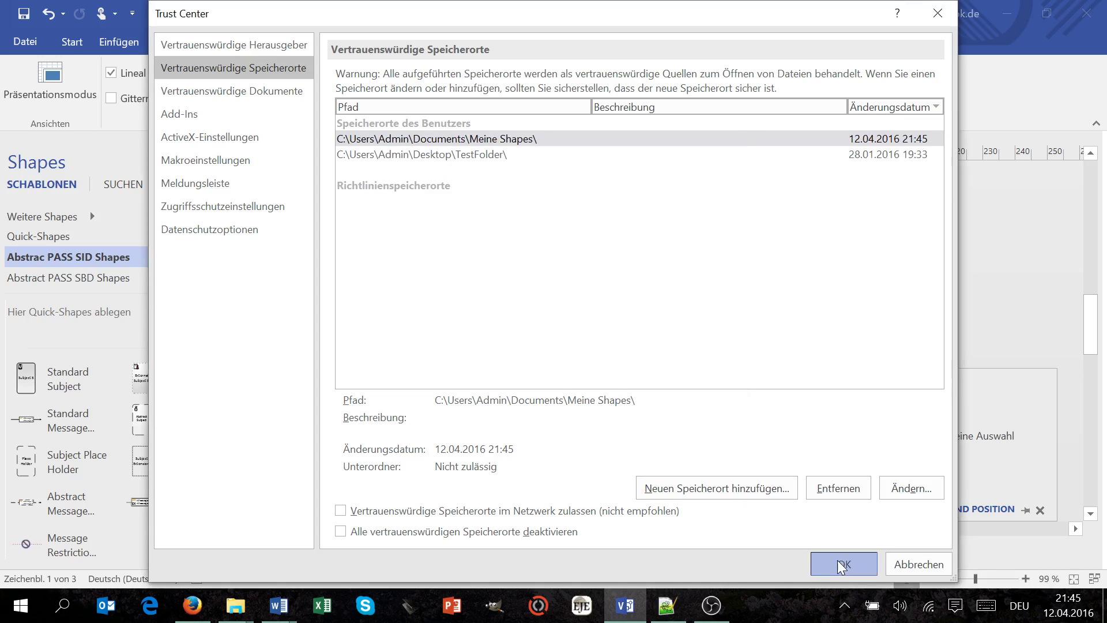
click(842, 564)
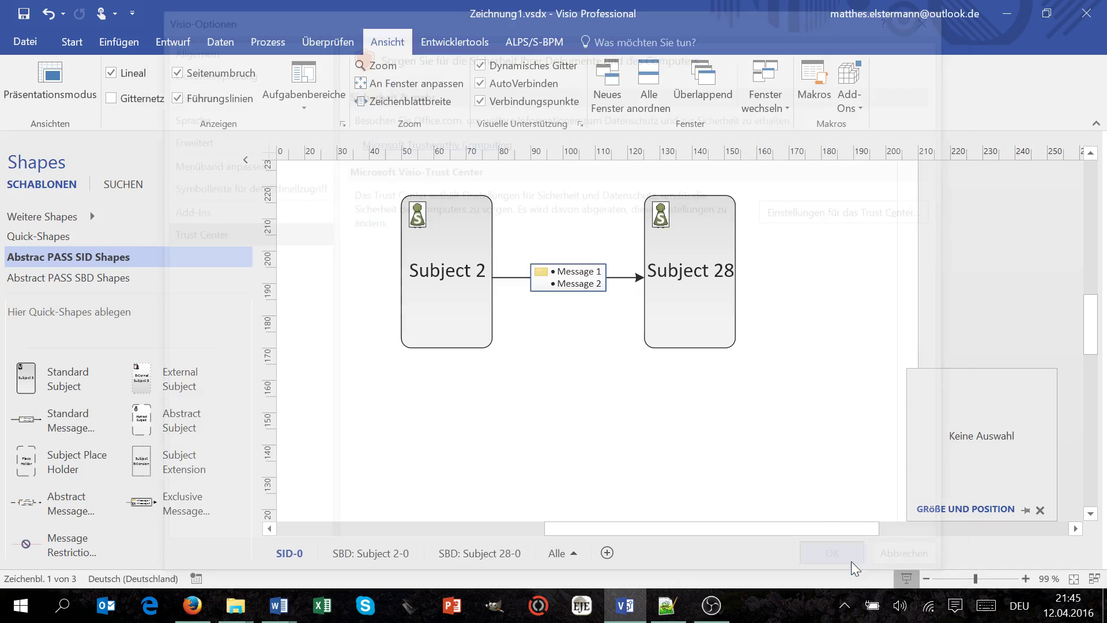
- Close the old drawing, relaunch Visio and start a new blank drawing
click(1087, 40)
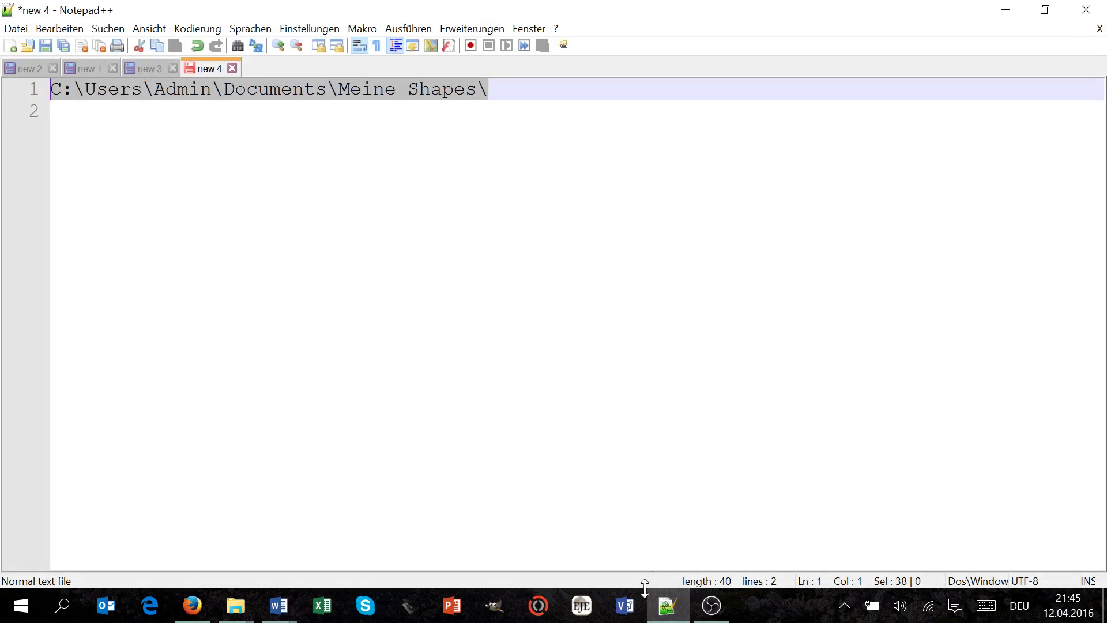
click(632, 610)
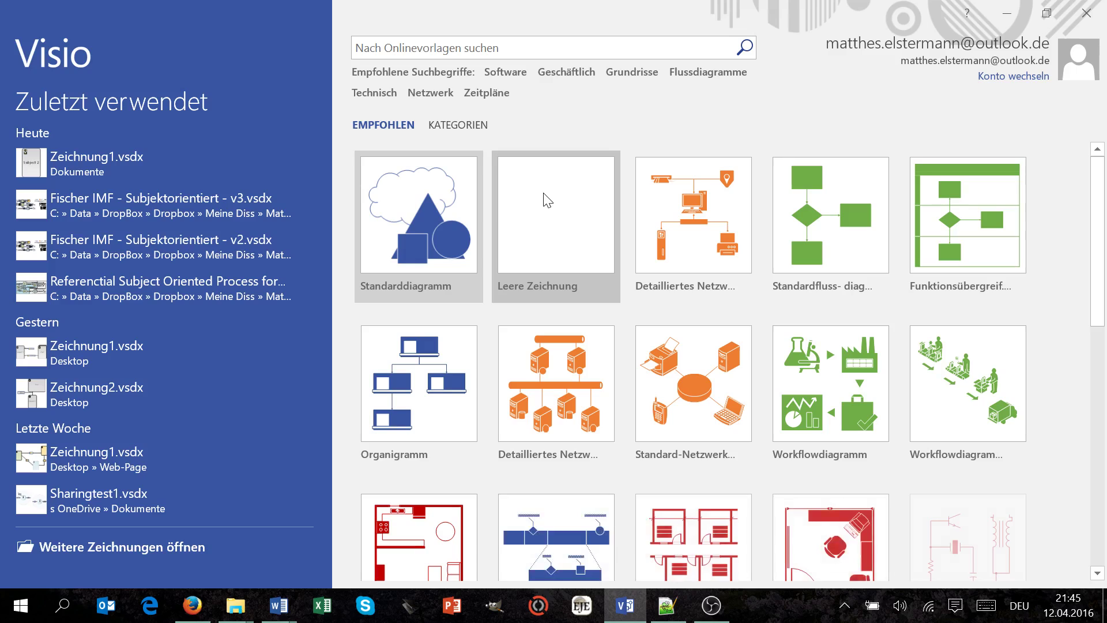
click(546, 202)
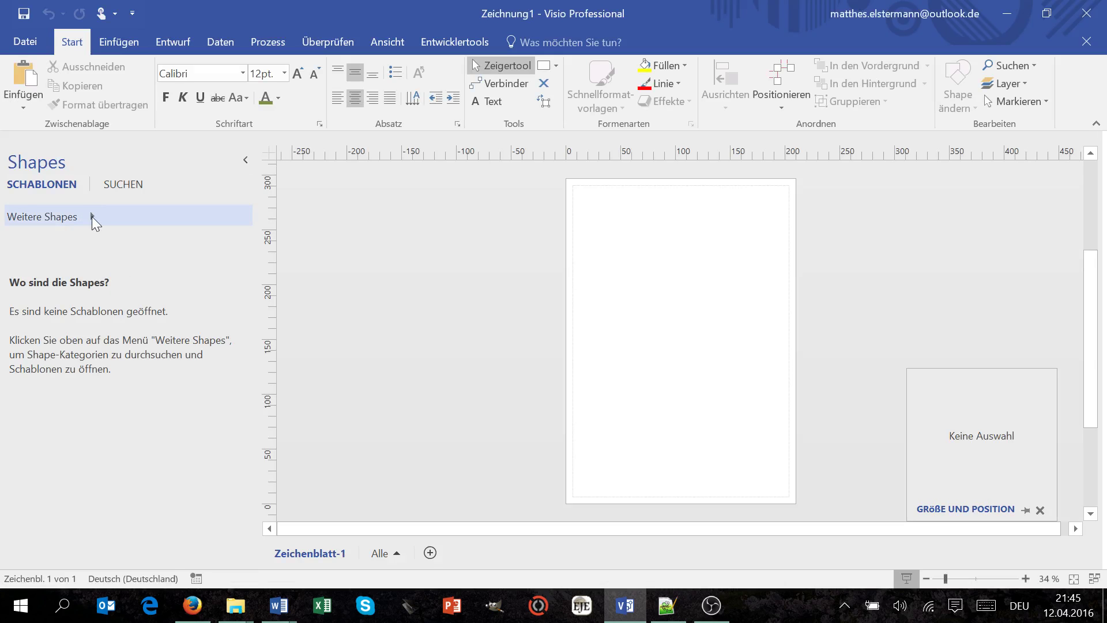
- Load the Abstract PASS SID Visio Shapes stencil from More Shapes > My Shapes
click(92, 216)
mouse_move(310, 217)
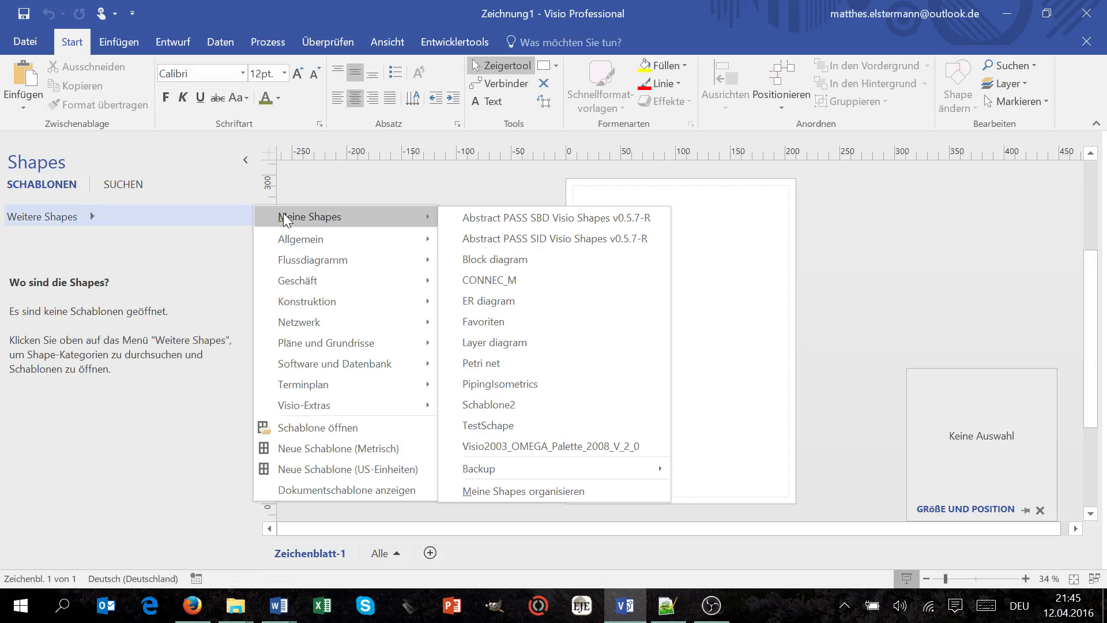
click(542, 236)
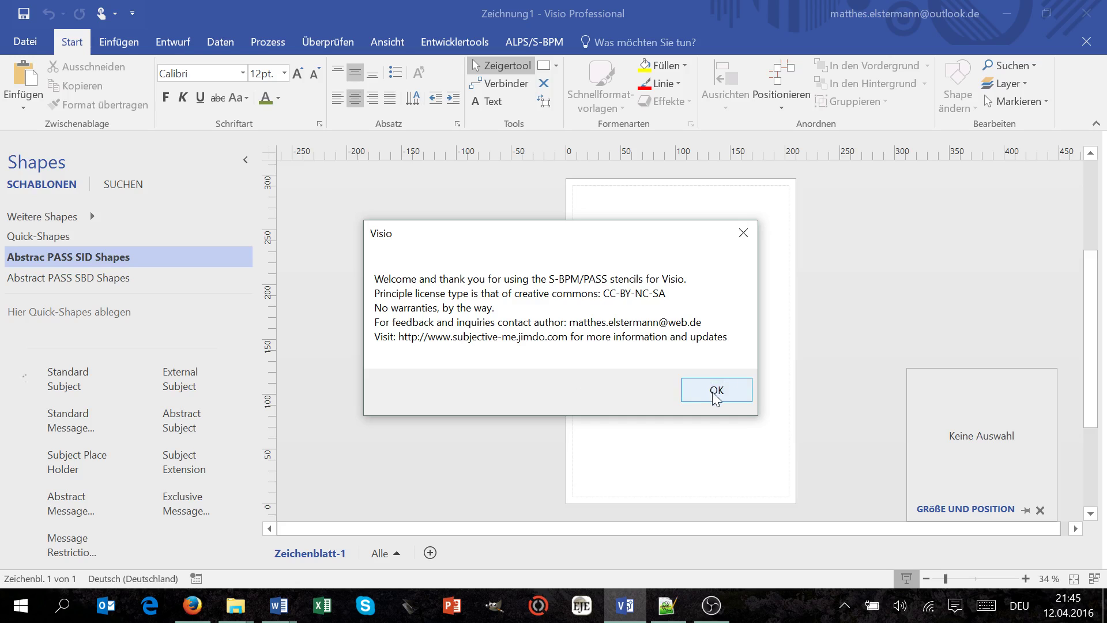
- Dismiss the stencil welcome and answer Ja to convert the document into a PASS diagram with an SID-0 page
click(713, 390)
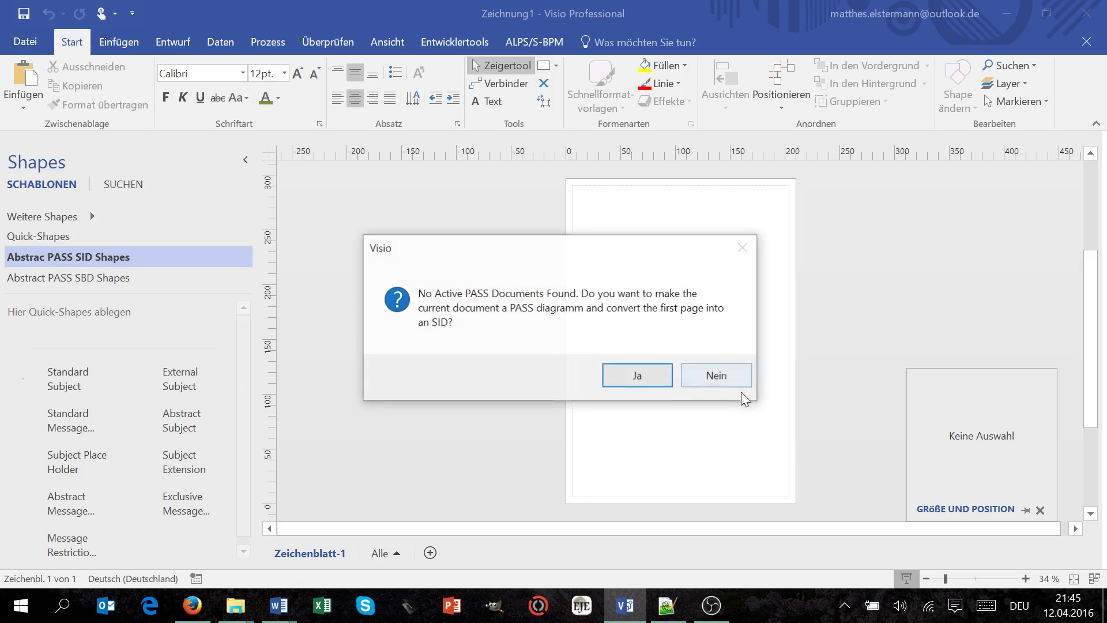
click(638, 376)
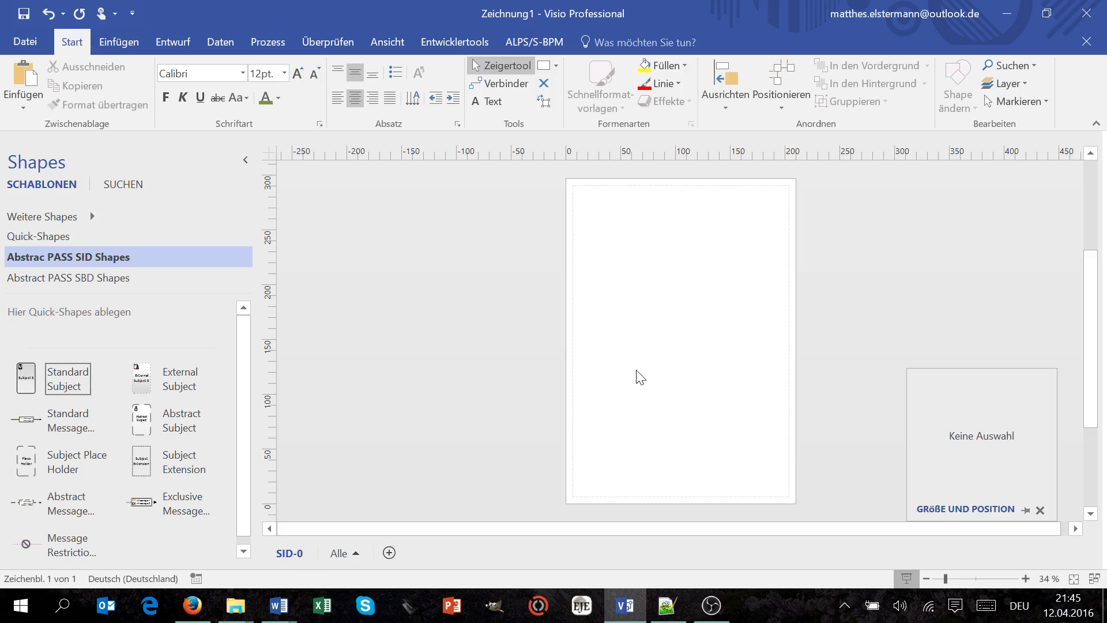